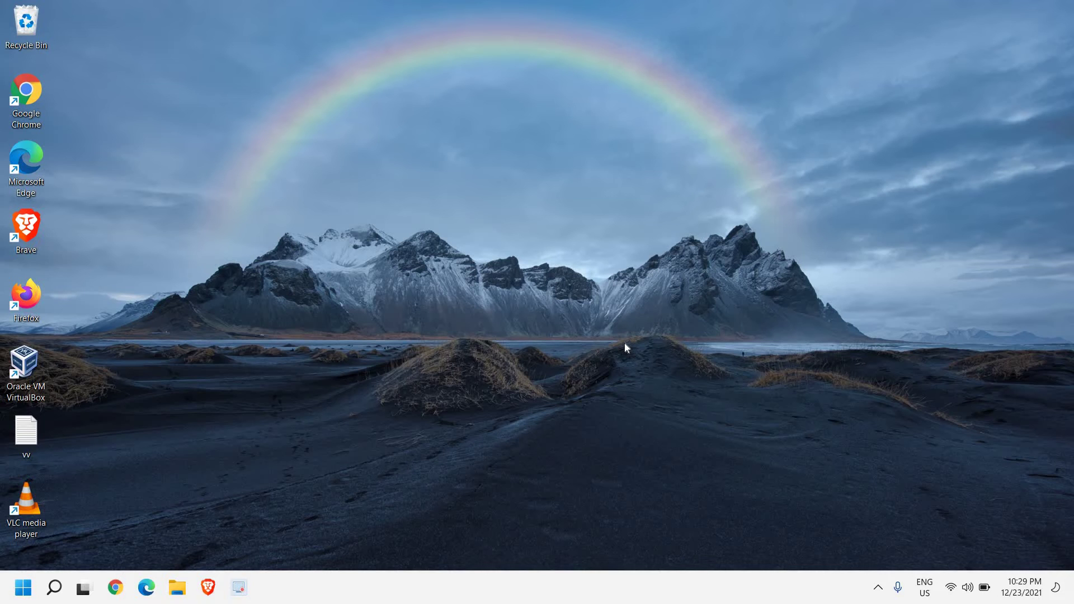
- Search Windows for 'trou' and open the Troubleshoot settings page
{"action": "left_click", "coordinate": [53, 593]}
{"action": "type", "text": "trou"}
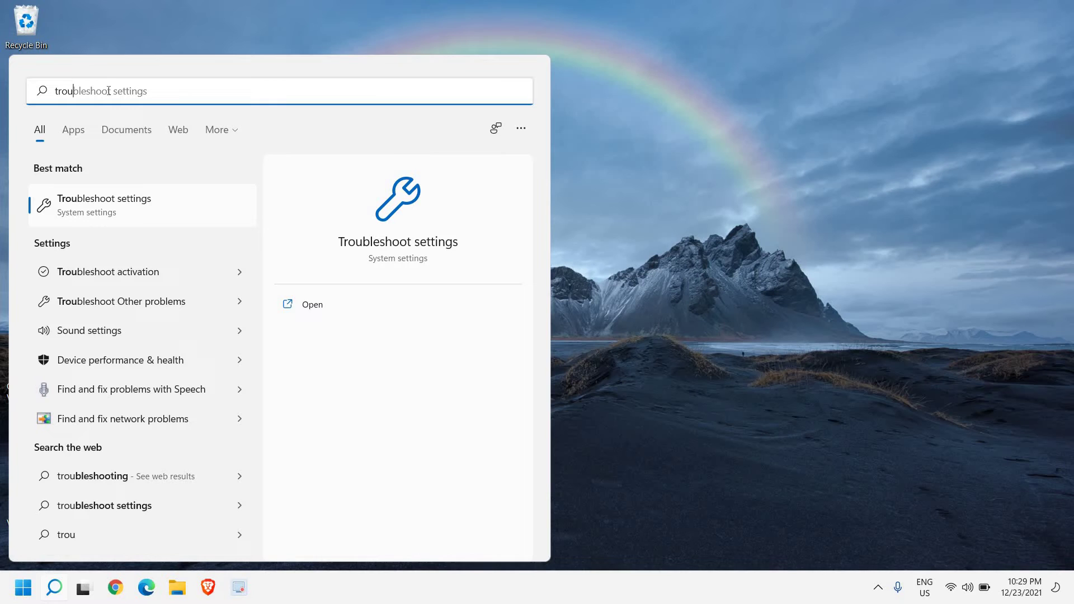
{"action": "left_click", "coordinate": [133, 210]}
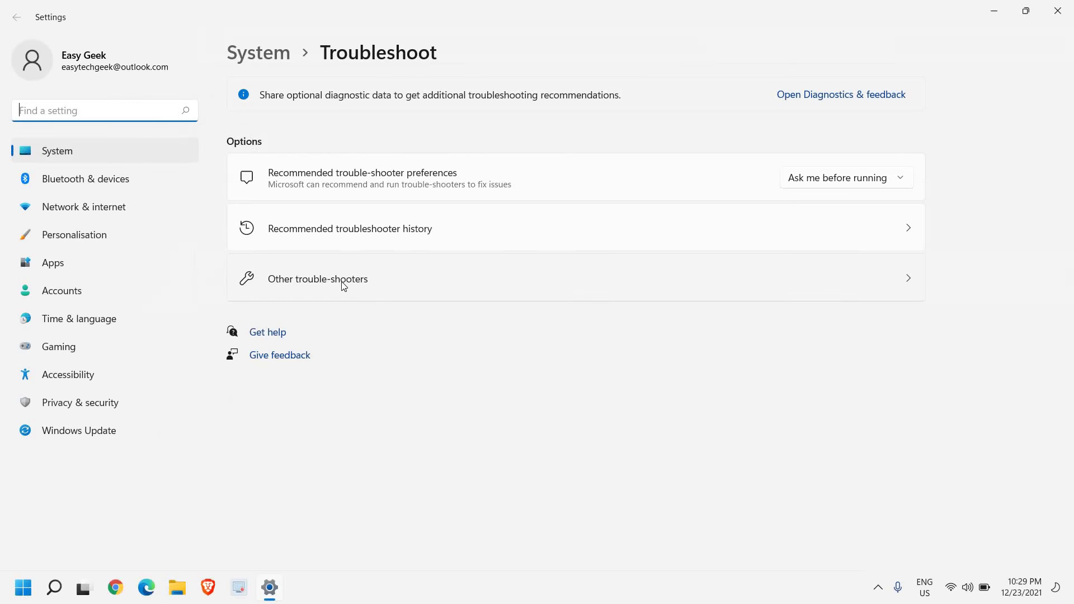
- Run the Windows Update troubleshooter from the Other trouble-shooters list
{"action": "left_click", "coordinate": [350, 280]}
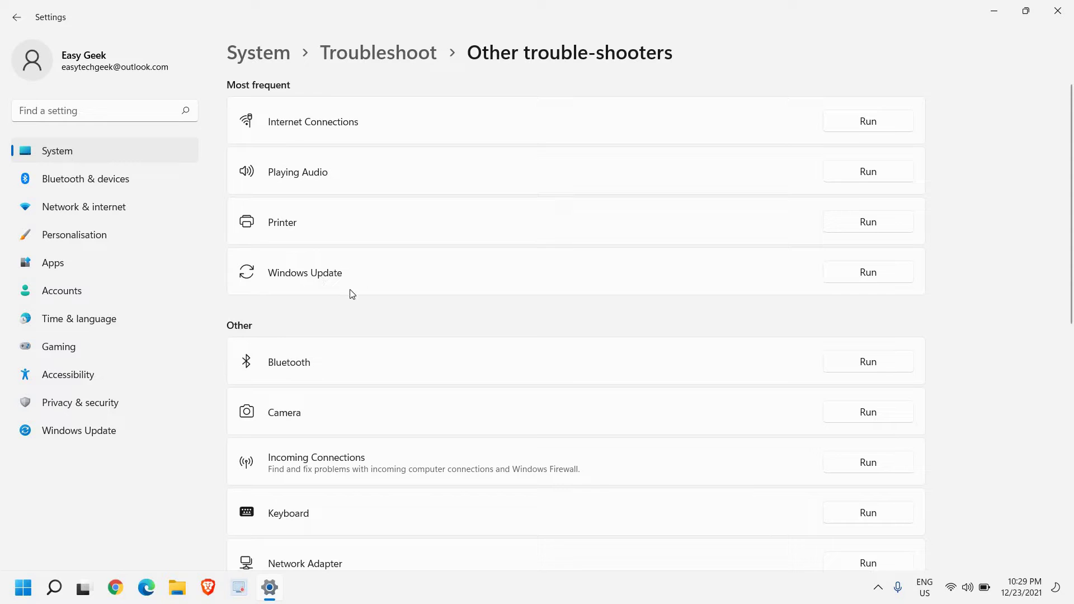
{"action": "left_click", "coordinate": [869, 274]}
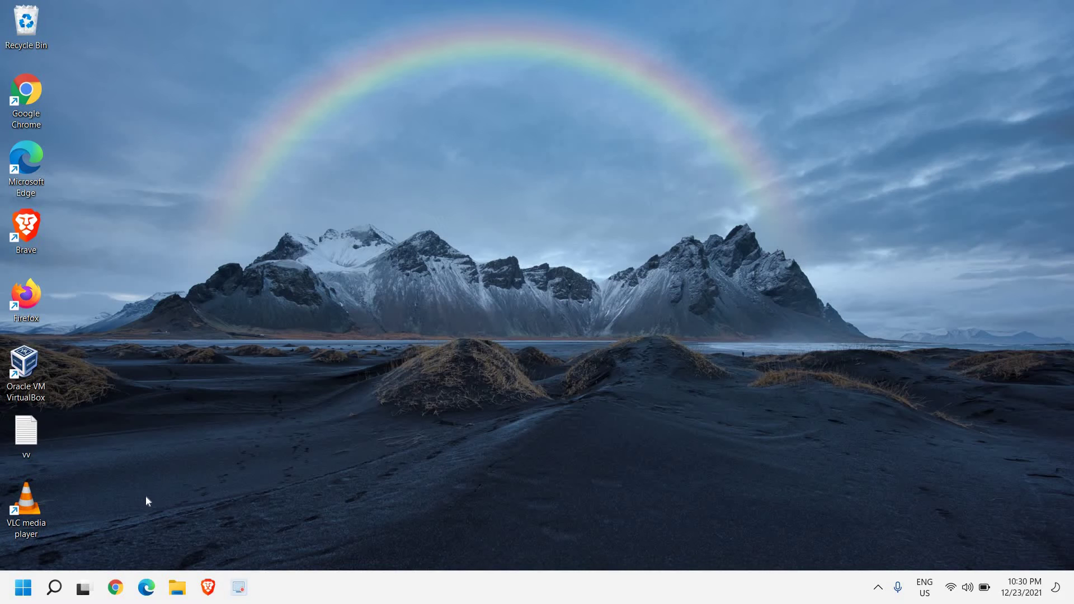
- Launch services.msc from the Start menu's Run dialog
{"action": "right_click", "coordinate": [20, 593]}
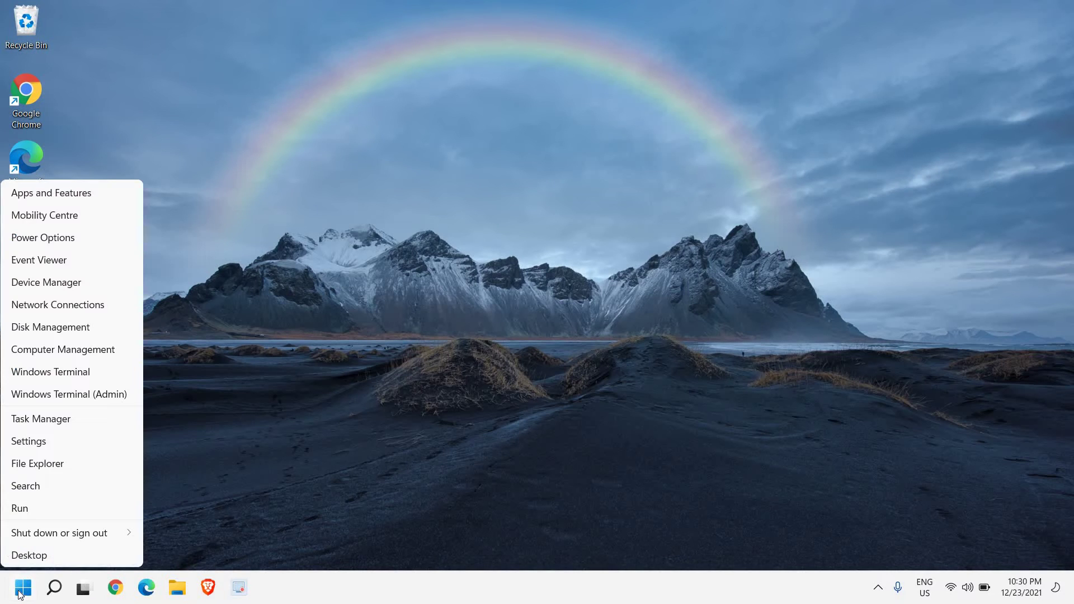
{"action": "left_click", "coordinate": [30, 514]}
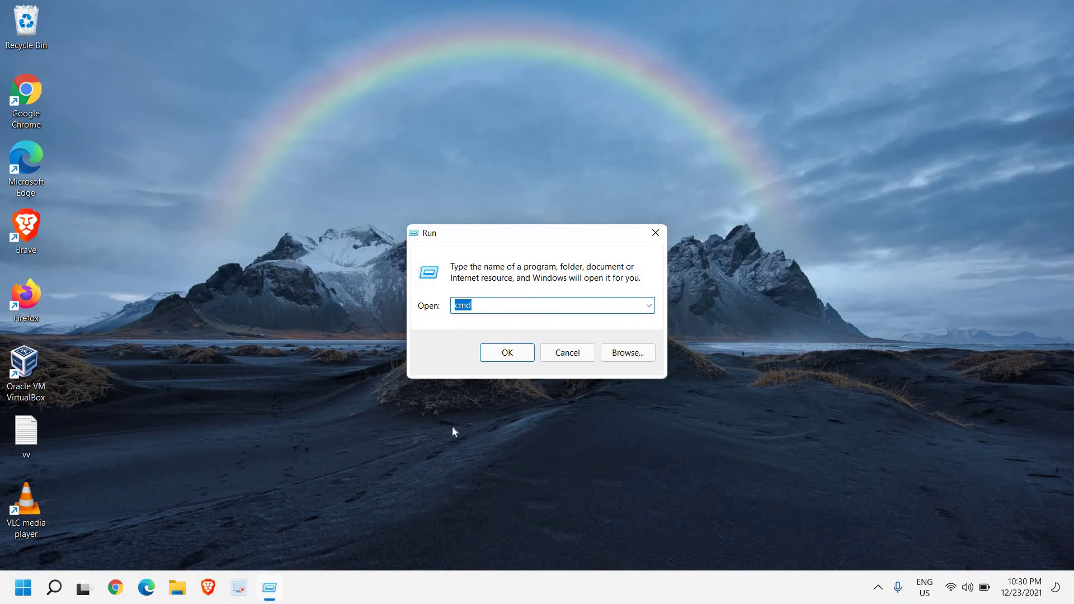
{"action": "type", "text": "ser"}
{"action": "key", "text": "Down"}
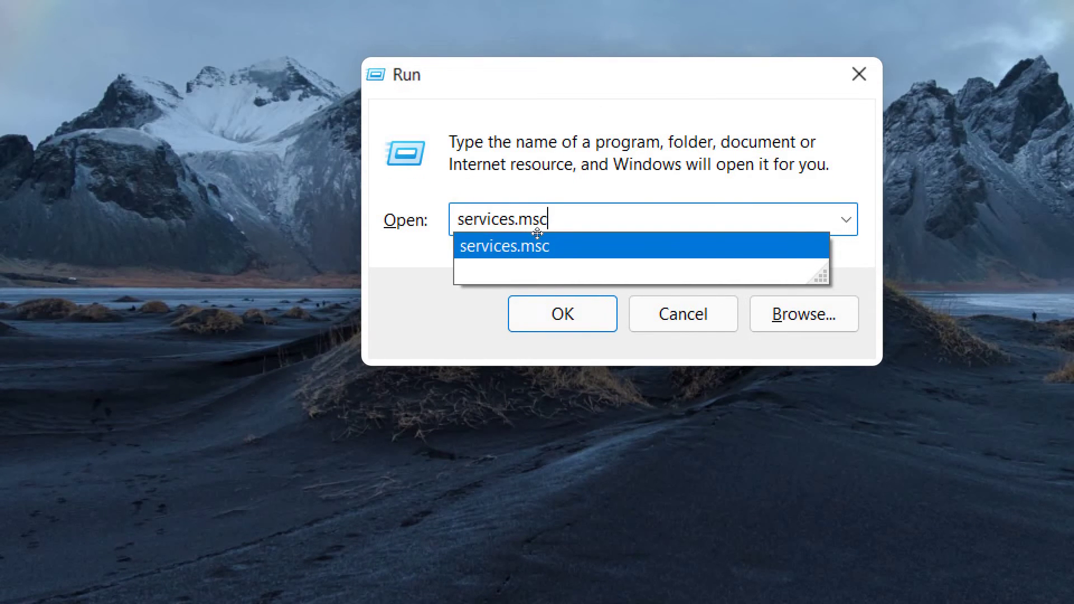
{"action": "key", "text": "Return"}
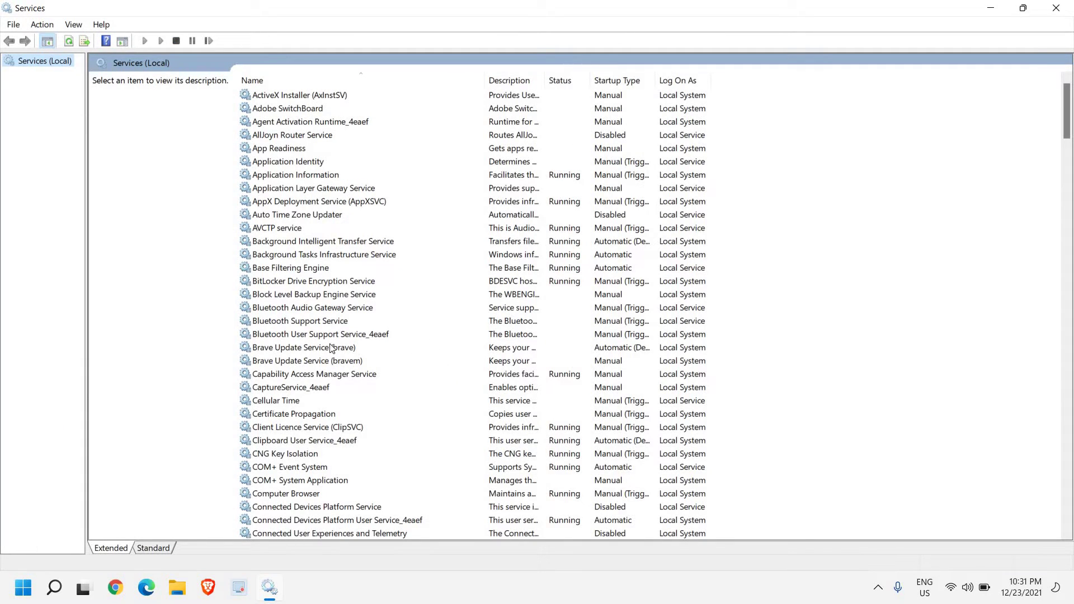
- Find Windows Update in the services list and open its Properties dialog
{"action": "left_click", "coordinate": [287, 256]}
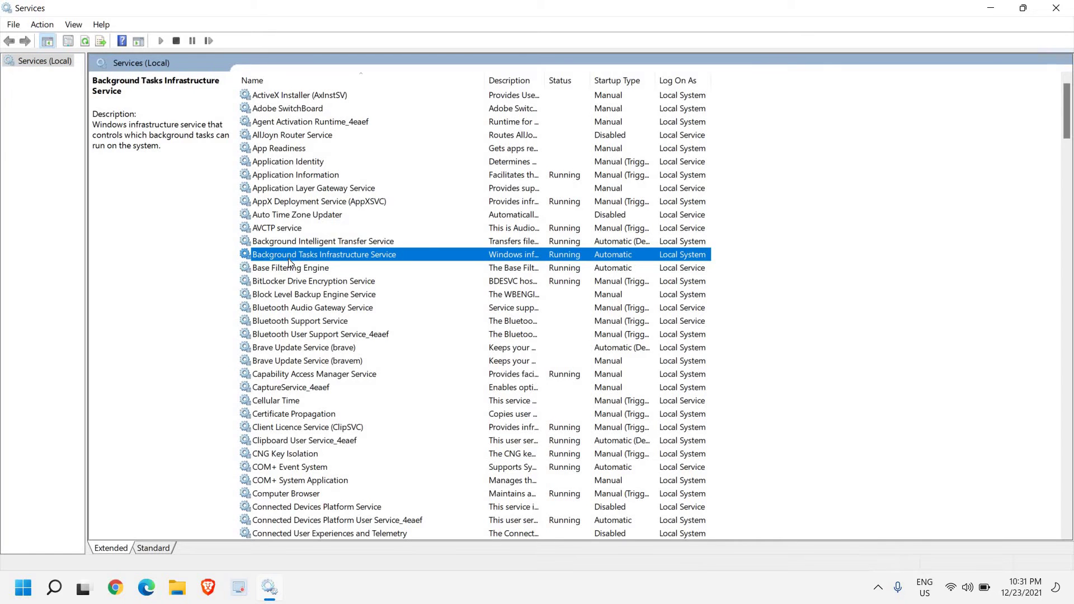
{"action": "key", "text": "w"}
{"action": "scroll", "coordinate": [288, 259], "scroll_direction": "down", "scroll_amount": 1}
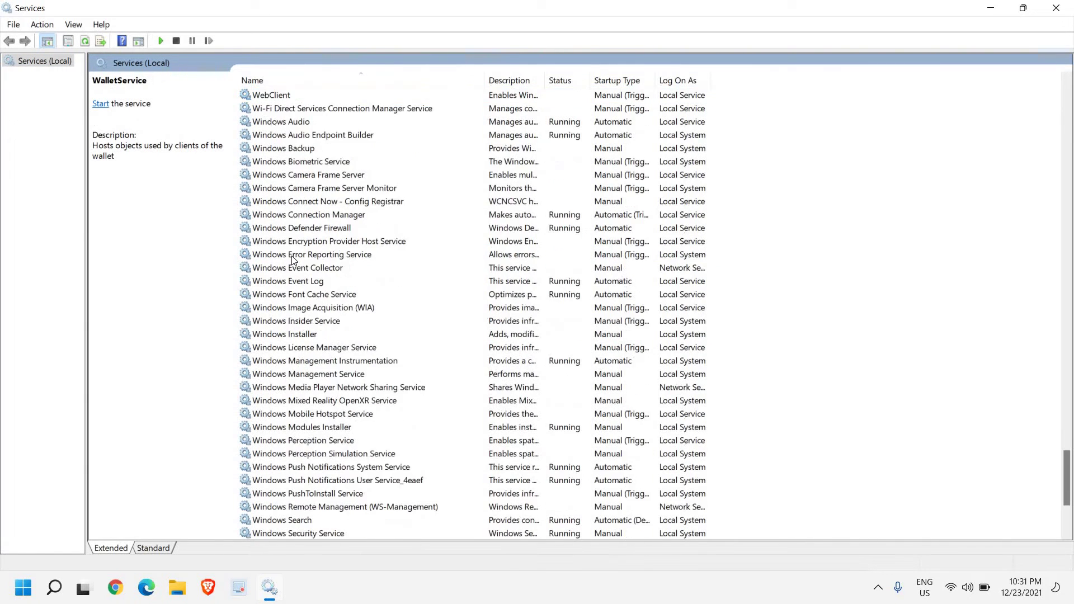
{"action": "scroll", "coordinate": [293, 255], "scroll_direction": "down", "scroll_amount": 2}
{"action": "scroll", "coordinate": [293, 255], "scroll_direction": "down", "scroll_amount": 1}
{"action": "left_click", "coordinate": [287, 442]}
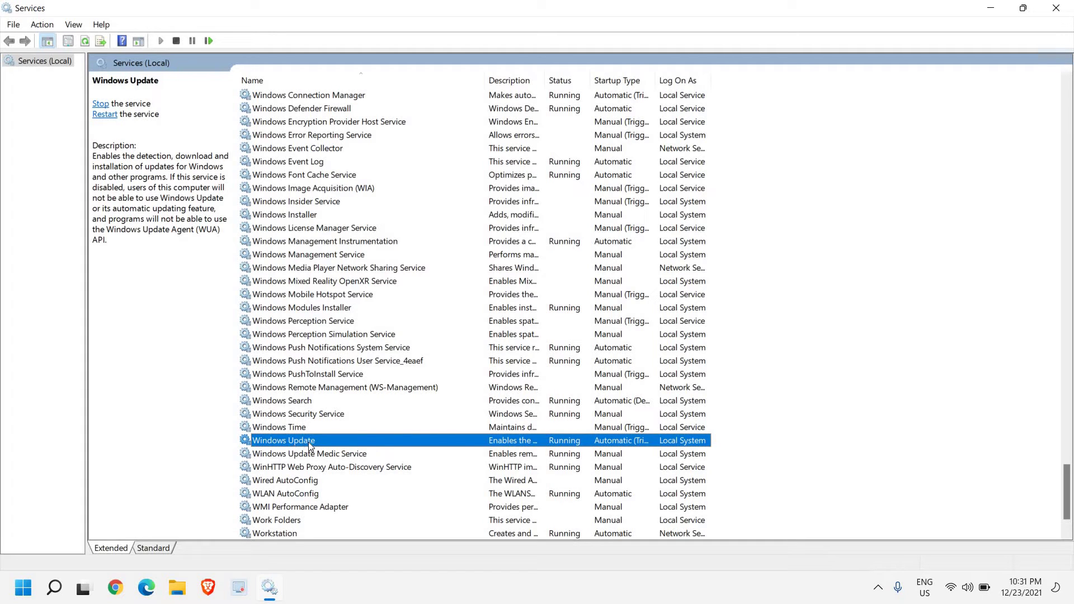
{"action": "right_click", "coordinate": [308, 443]}
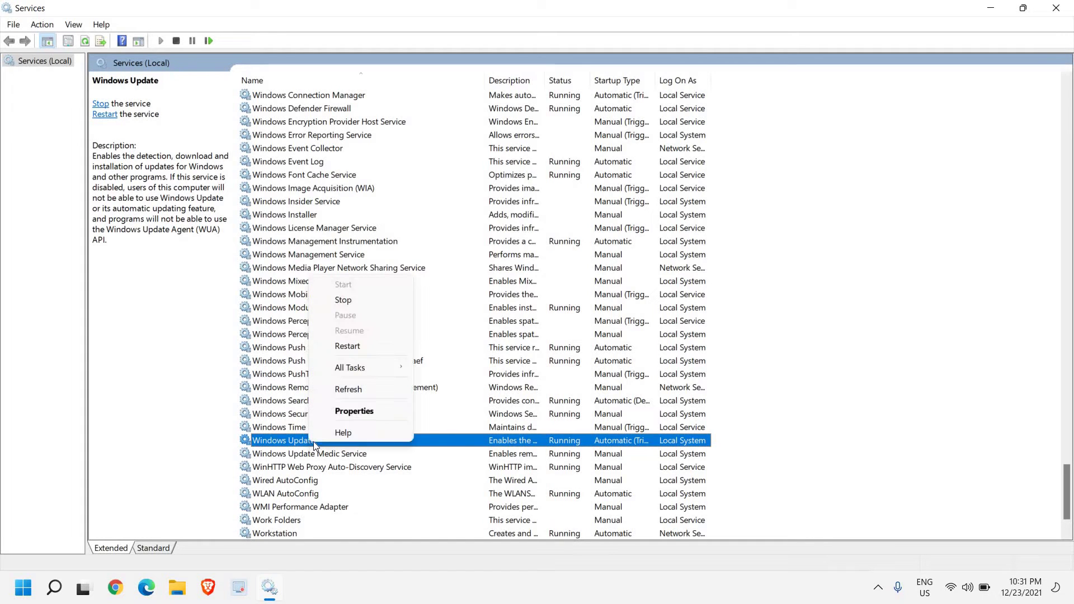
{"action": "left_click", "coordinate": [372, 411]}
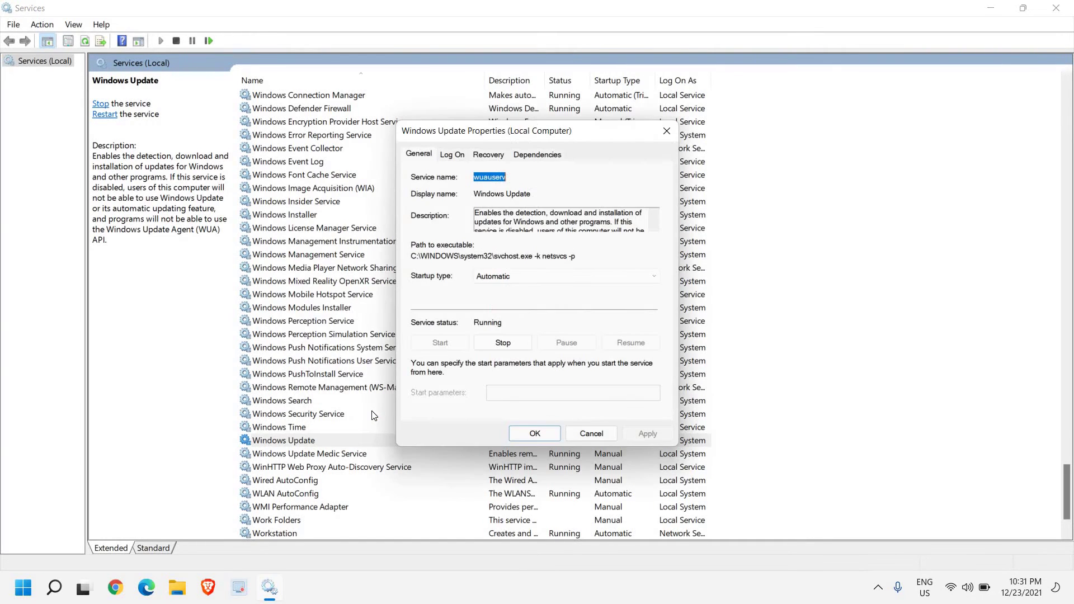
- Confirm Automatic as Windows Update's startup type, apply it, and close the dialog
{"action": "left_click", "coordinate": [527, 276]}
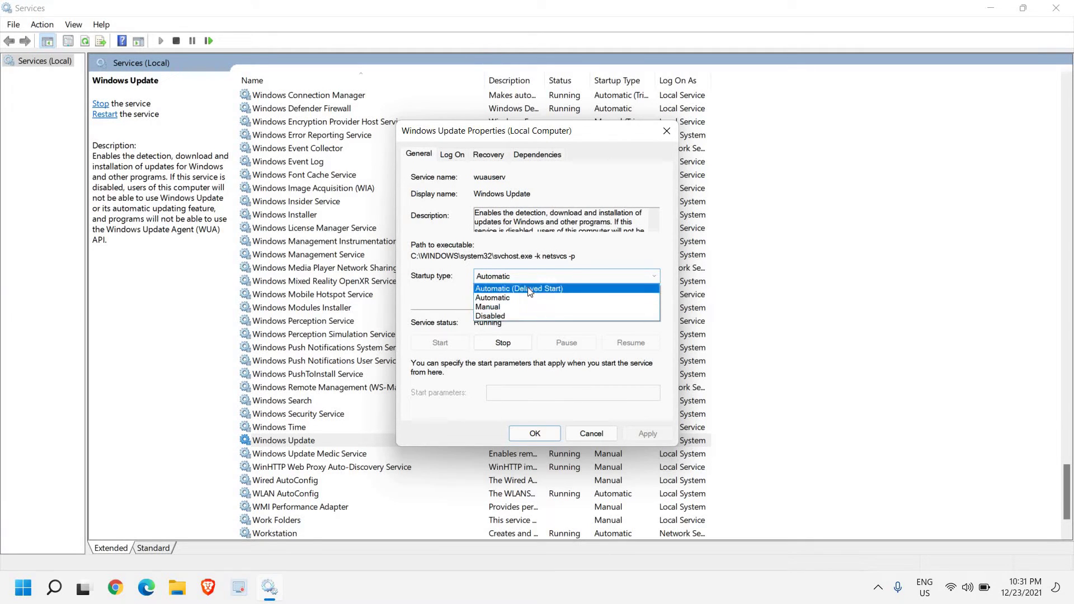
{"action": "left_click", "coordinate": [500, 301]}
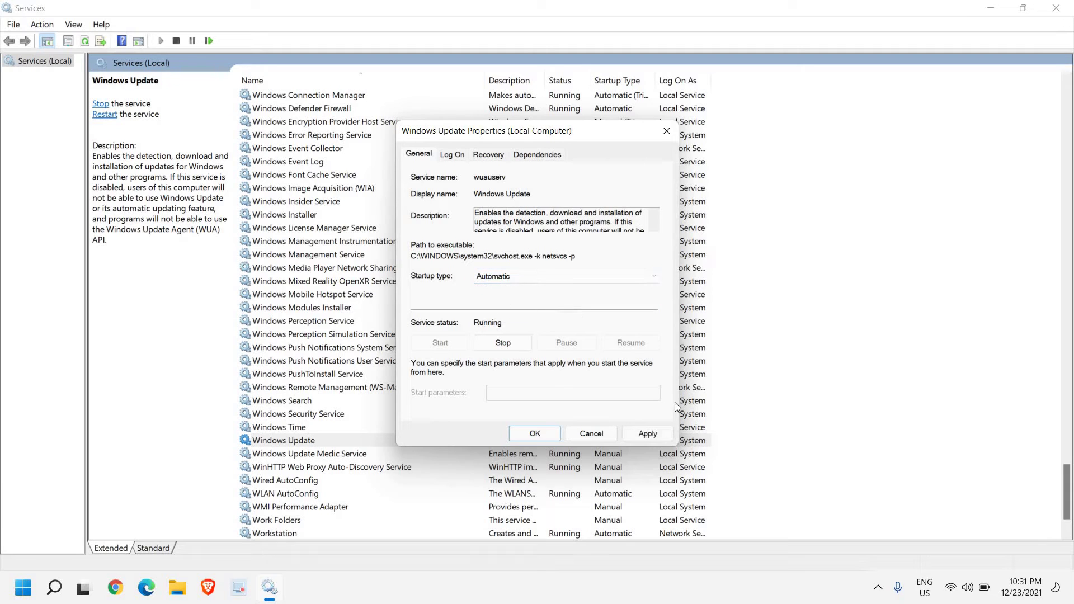
{"action": "left_click", "coordinate": [645, 432]}
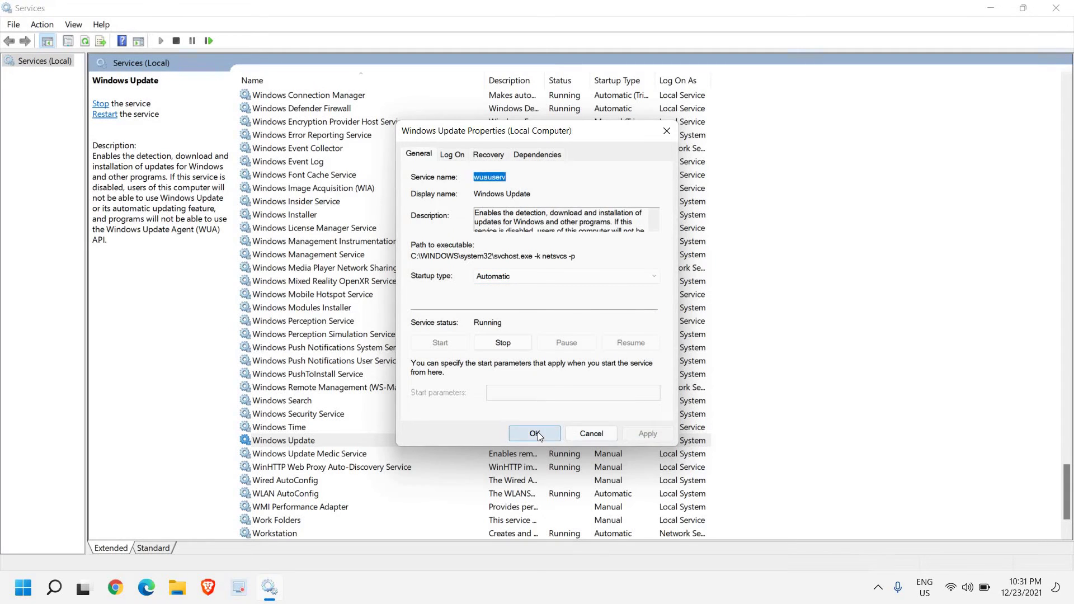
{"action": "left_click", "coordinate": [538, 433]}
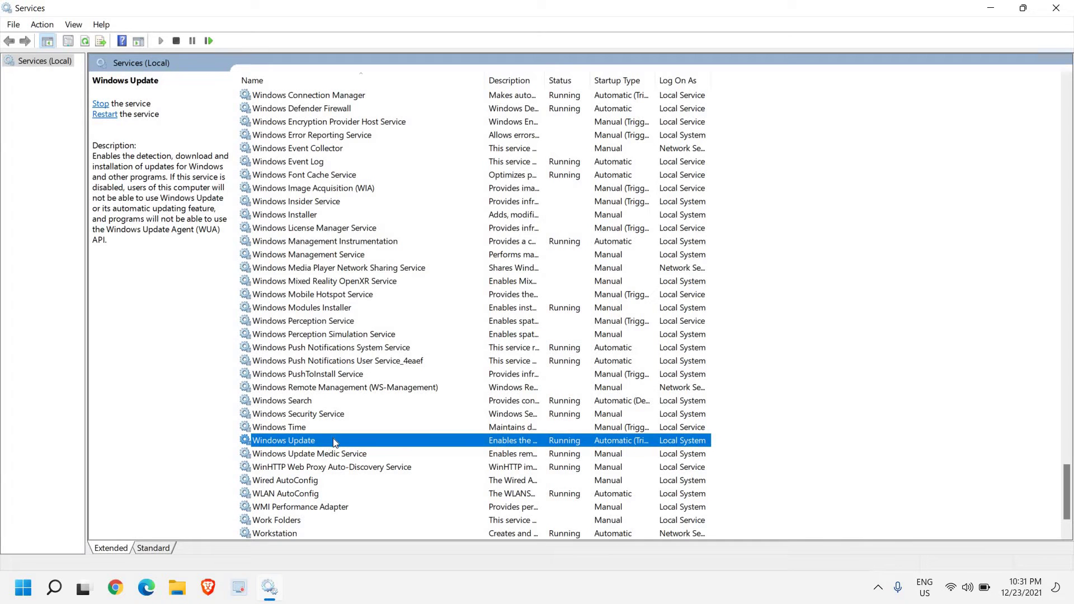
- Dismiss the Windows Update context menu and close the Services window
{"action": "right_click", "coordinate": [335, 443]}
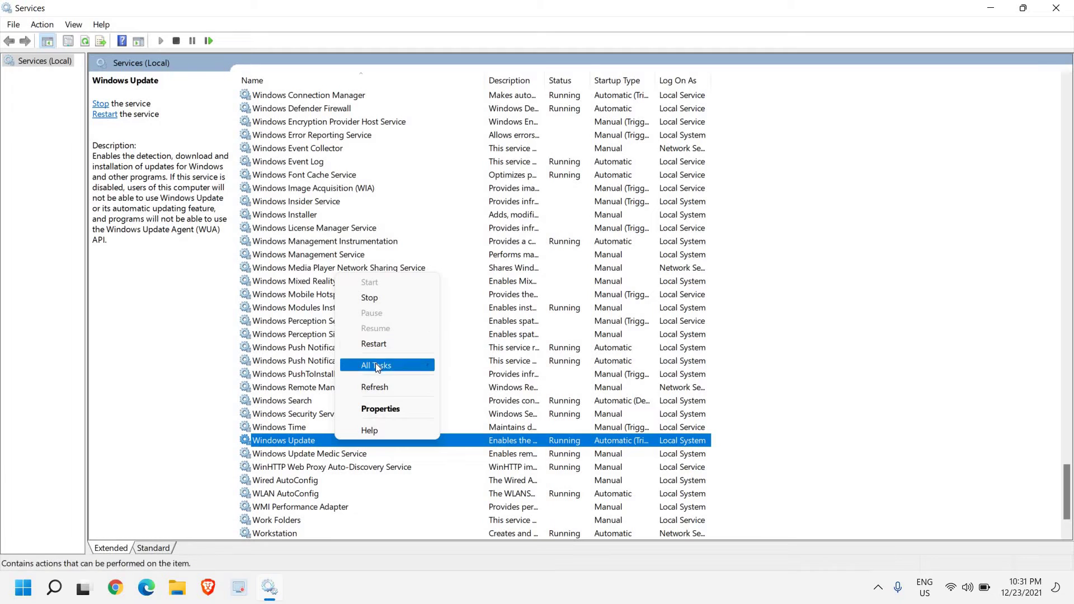
{"action": "mouse_move", "coordinate": [376, 366]}
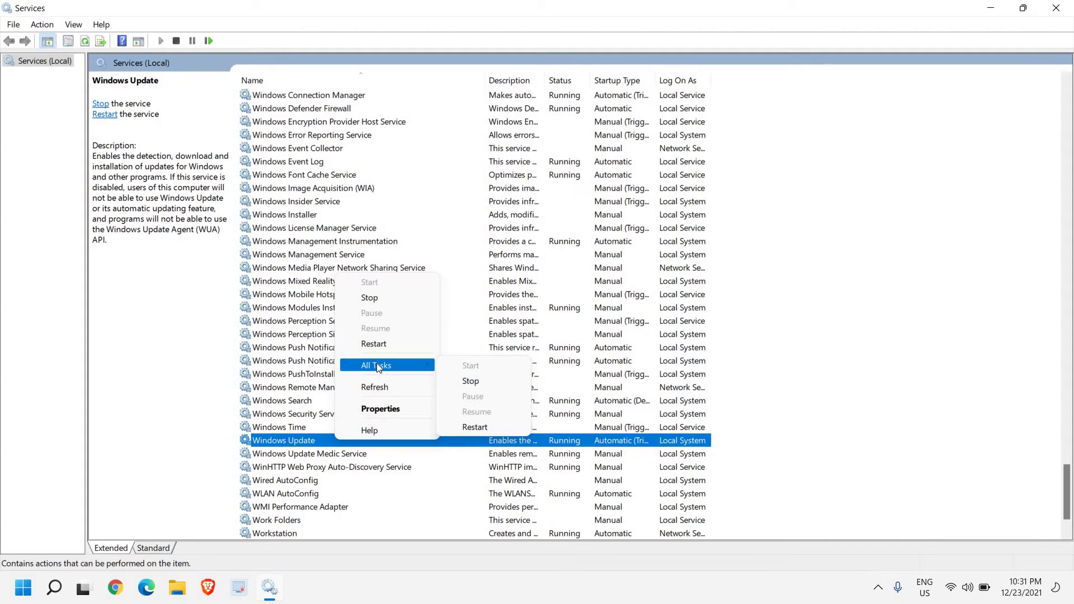
{"action": "left_click", "coordinate": [1059, 15]}
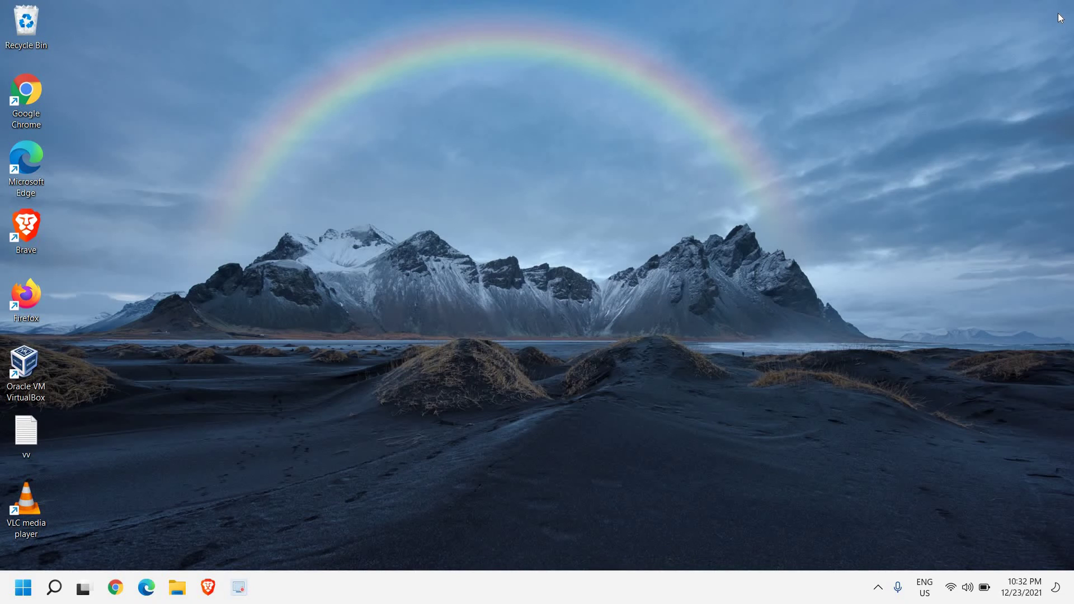
- Search for cmd and start Command Prompt as administrator
{"action": "left_click", "coordinate": [54, 589]}
{"action": "type", "text": "cmd"}
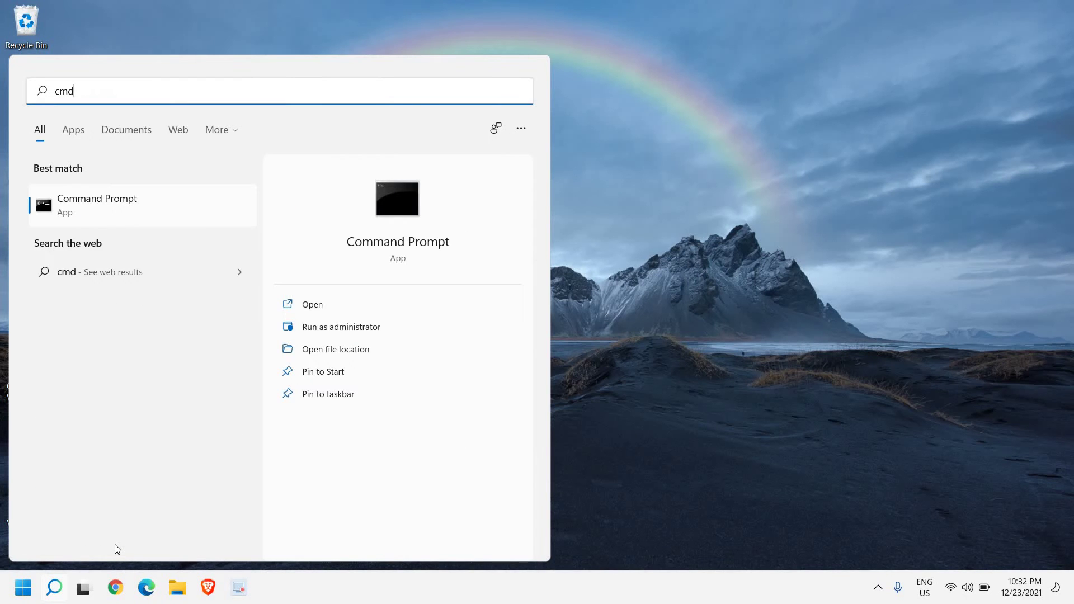
{"action": "left_click", "coordinate": [357, 331]}
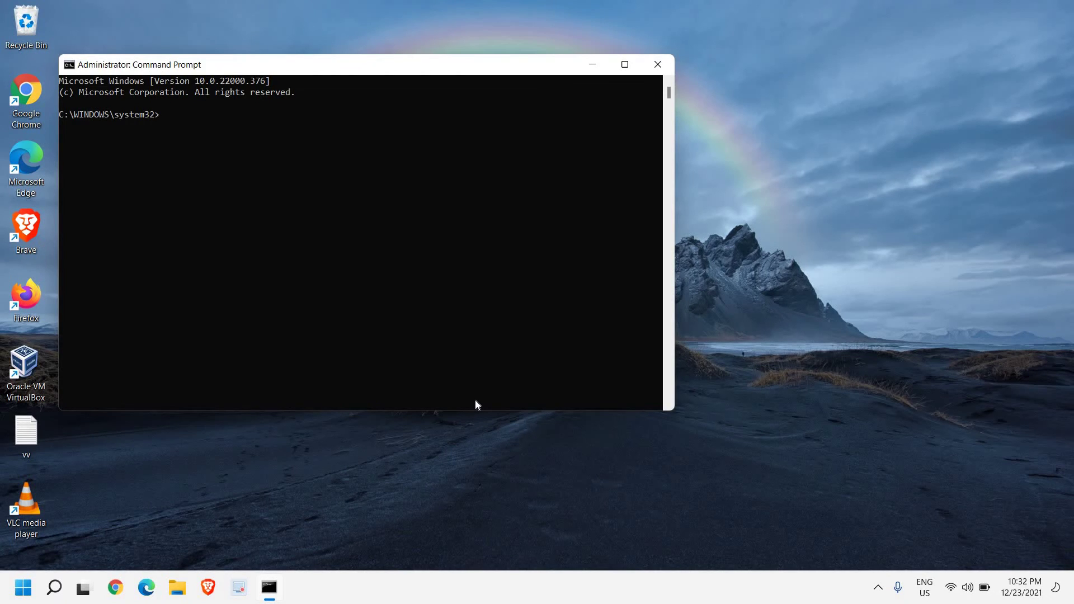
{"action": "type", "text": "net"}
{"action": "type", "text": " stop w"}
{"action": "type", "text": "uau"}
{"action": "type", "text": "serv"}
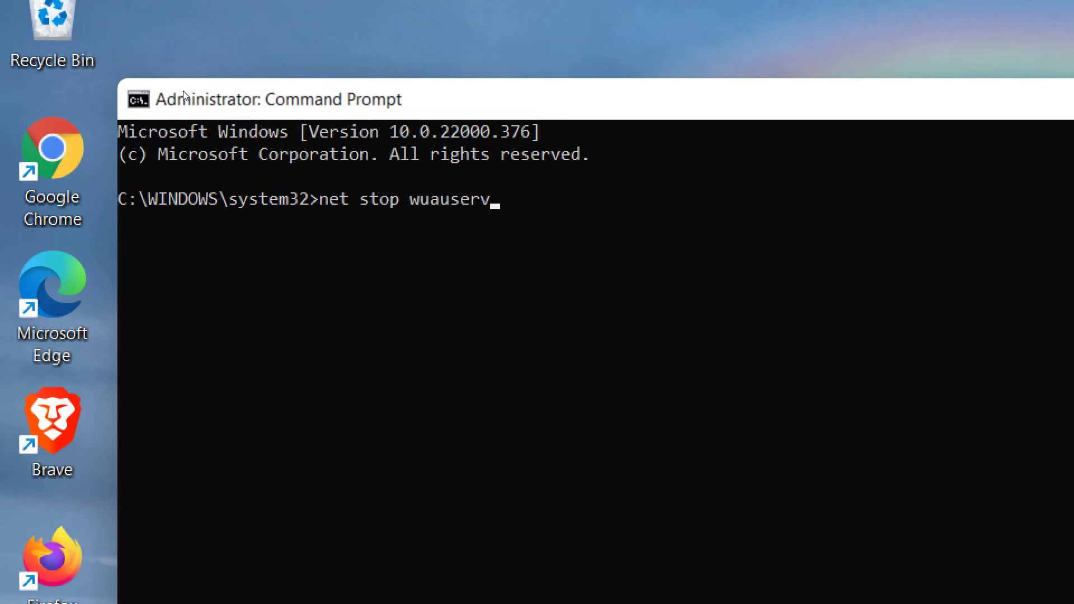
- Run 'net stop wuauserv' to stop the Windows Update service
{"action": "key", "text": "Return"}
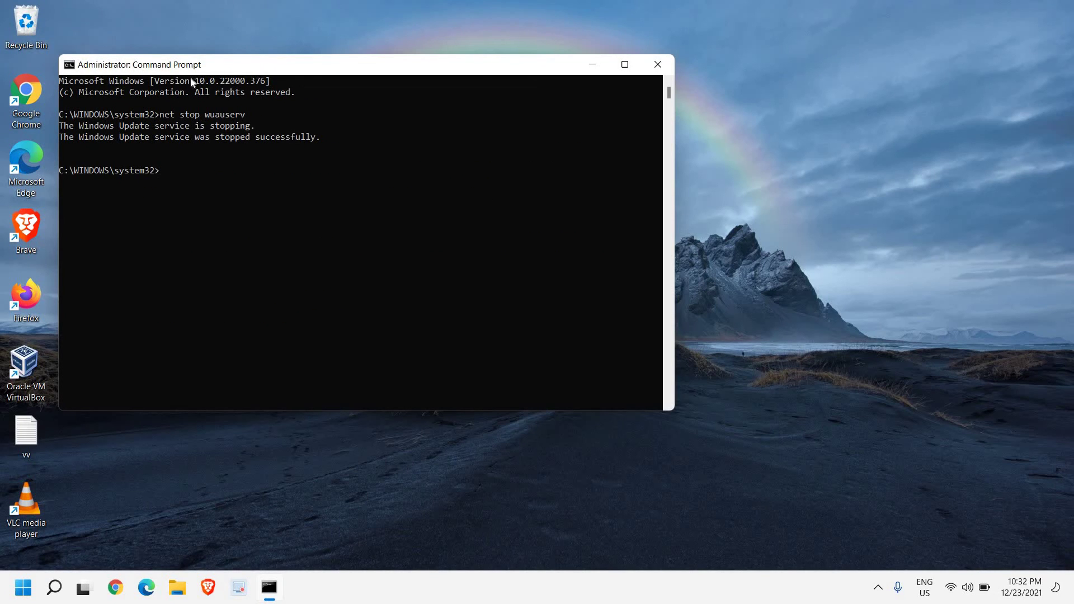
{"action": "left_click", "coordinate": [452, 494]}
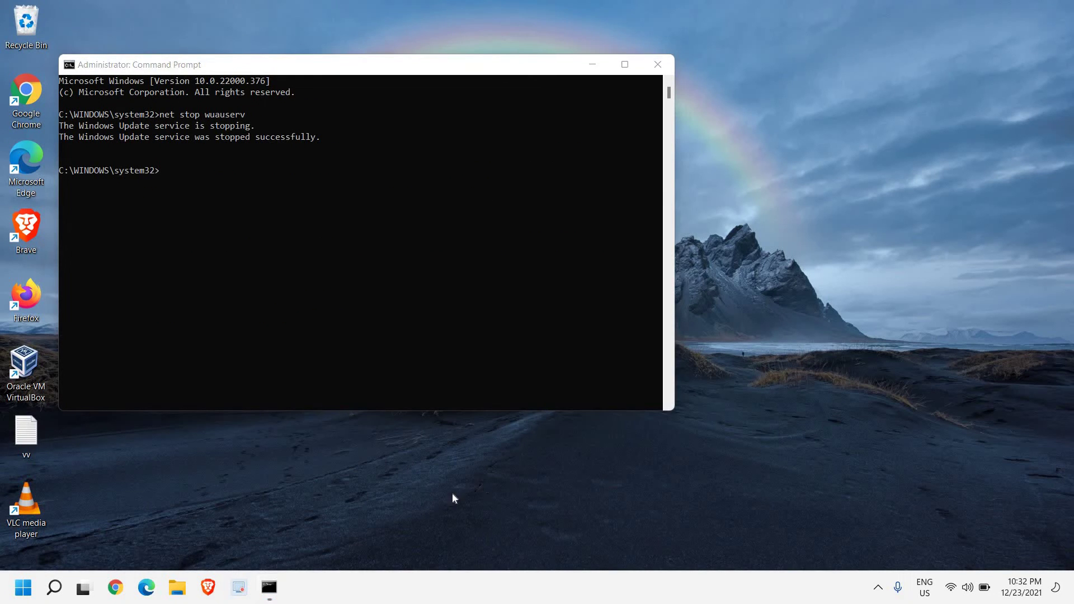
- Browse a maximized File Explorer to C:\Windows\SoftwareDistribution
{"action": "left_click", "coordinate": [175, 590]}
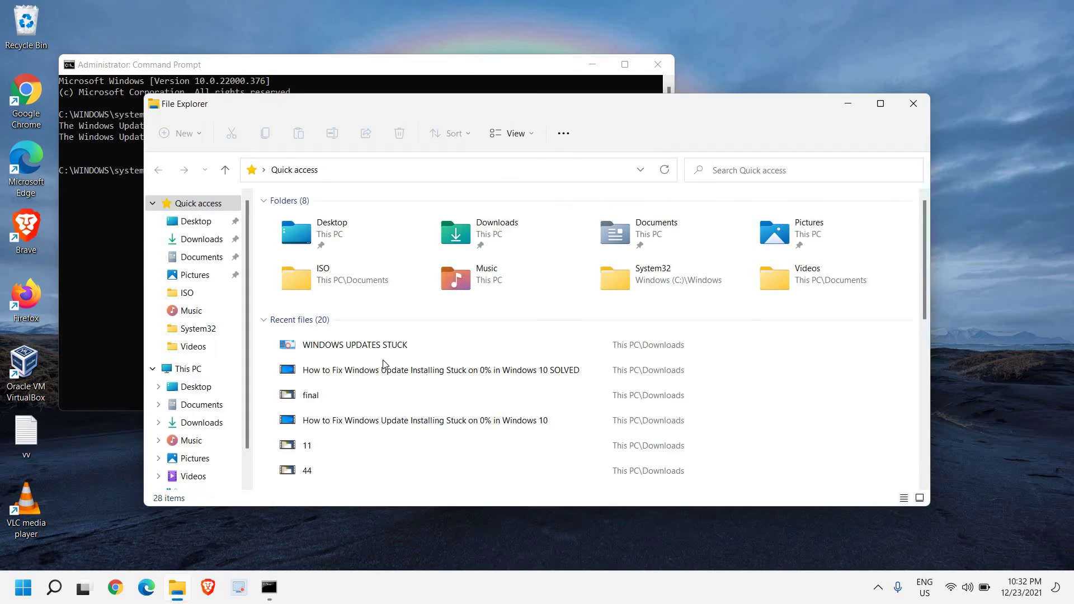
{"action": "left_click", "coordinate": [878, 105]}
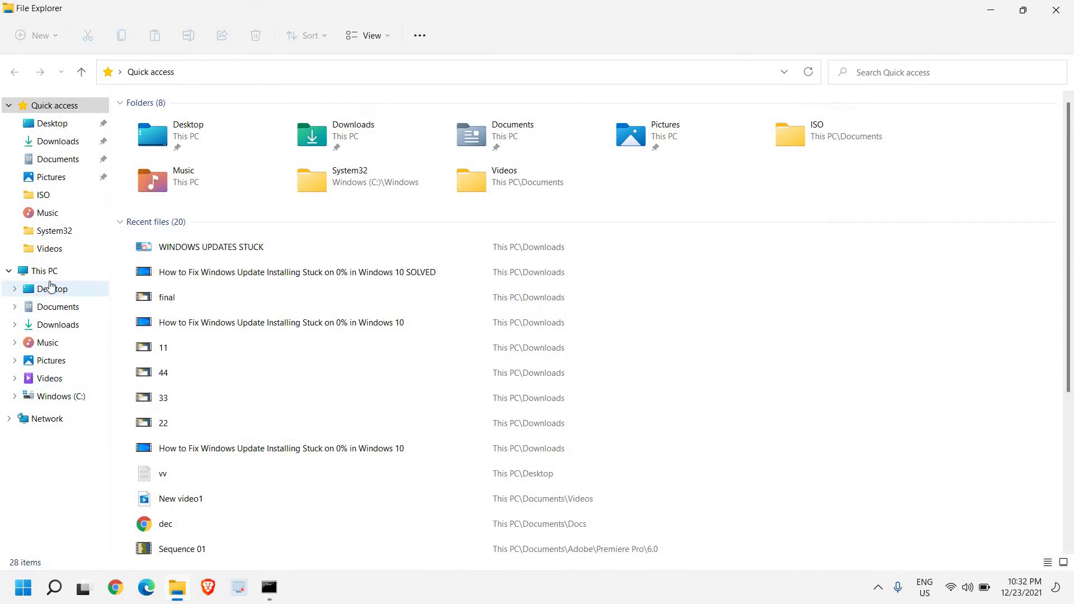
{"action": "left_click", "coordinate": [29, 275]}
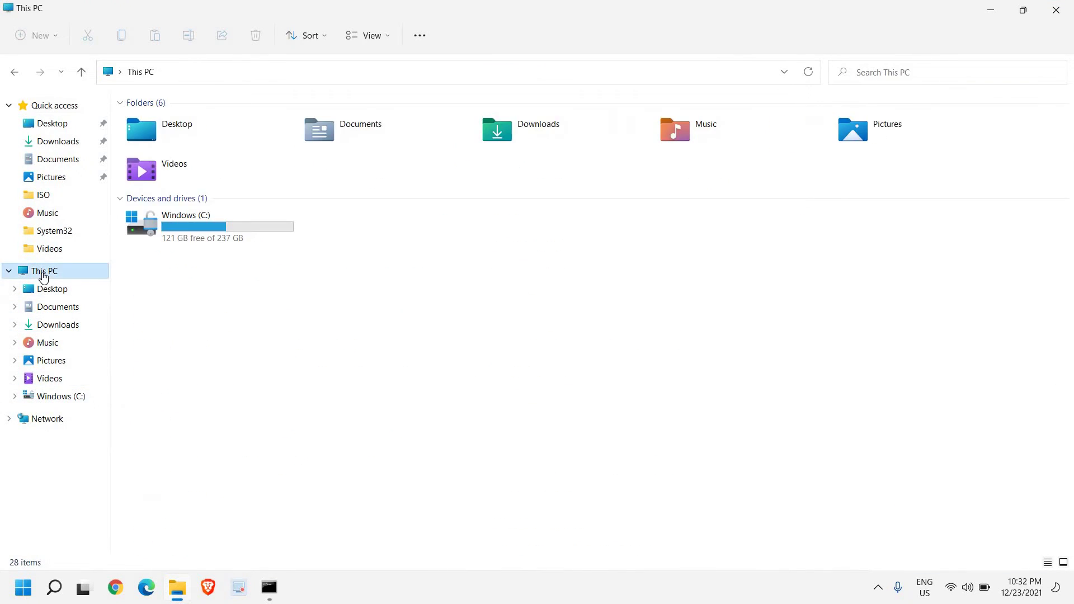
{"action": "left_click", "coordinate": [242, 242]}
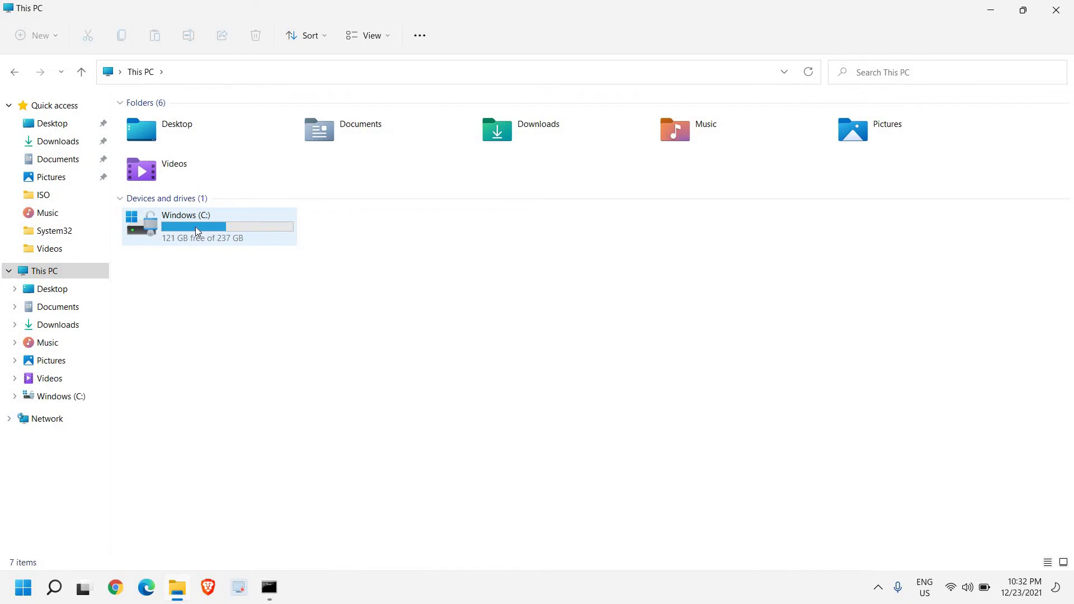
{"action": "double_click", "coordinate": [197, 232]}
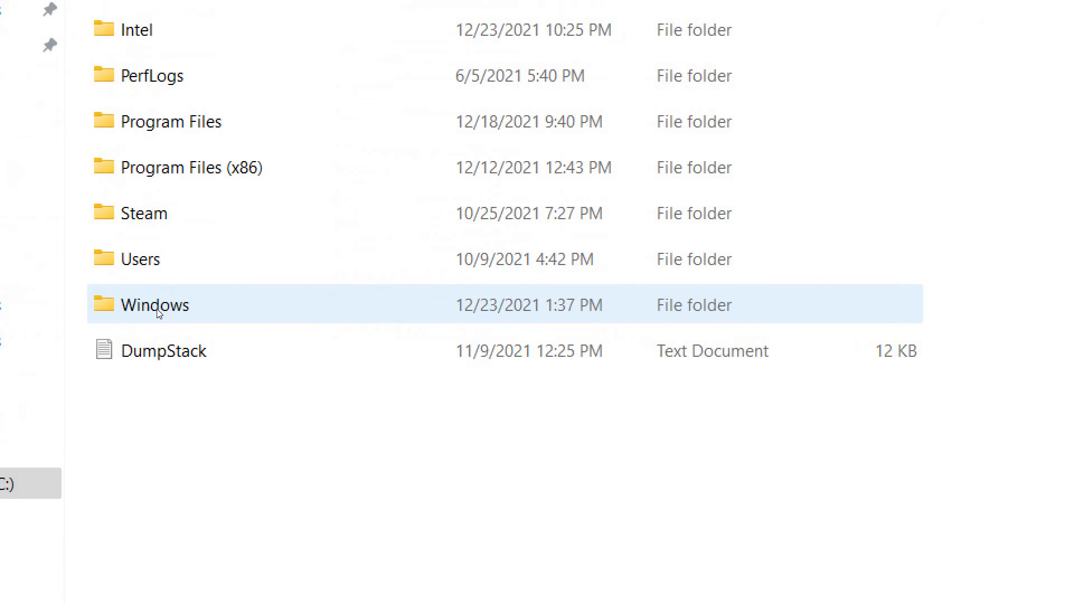
{"action": "double_click", "coordinate": [157, 309]}
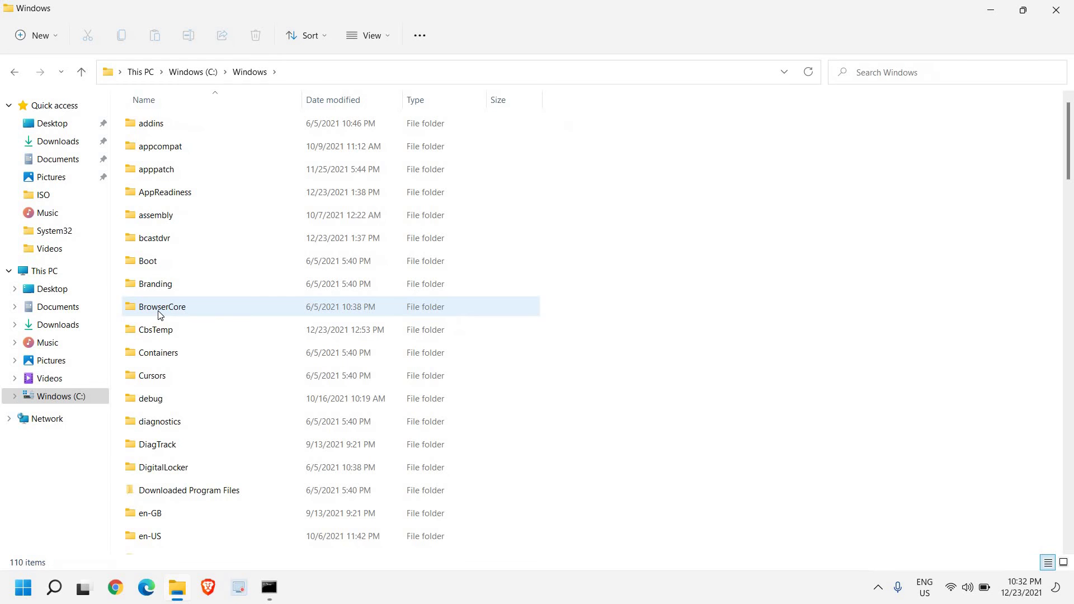
{"action": "scroll", "coordinate": [159, 313], "scroll_direction": "down", "scroll_amount": 4}
{"action": "scroll", "coordinate": [159, 313], "scroll_direction": "down", "scroll_amount": 5}
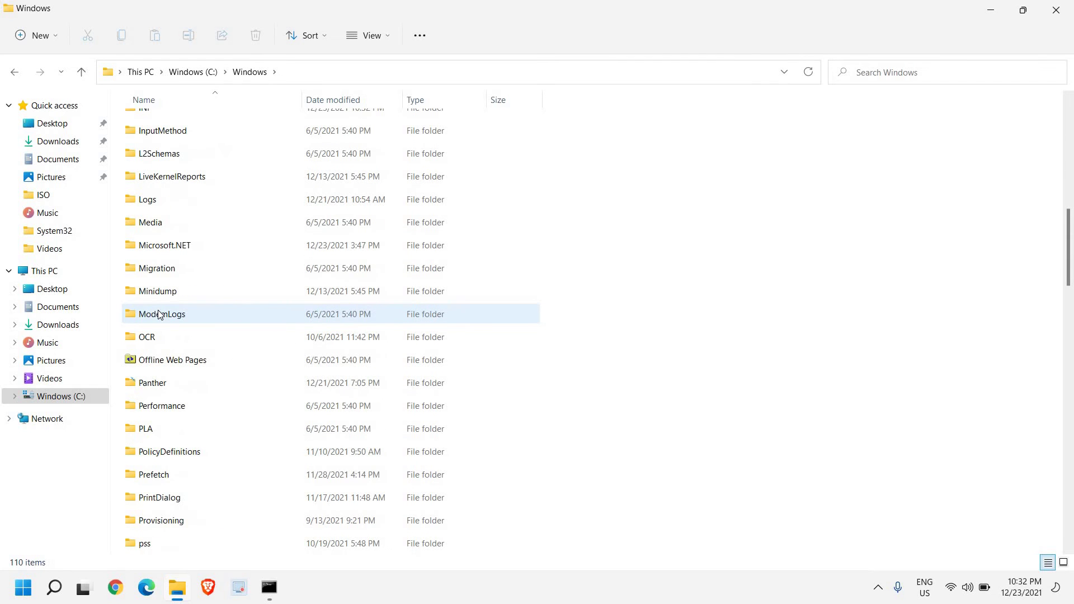
{"action": "scroll", "coordinate": [158, 314], "scroll_direction": "down", "scroll_amount": 1}
{"action": "left_click", "coordinate": [183, 290]}
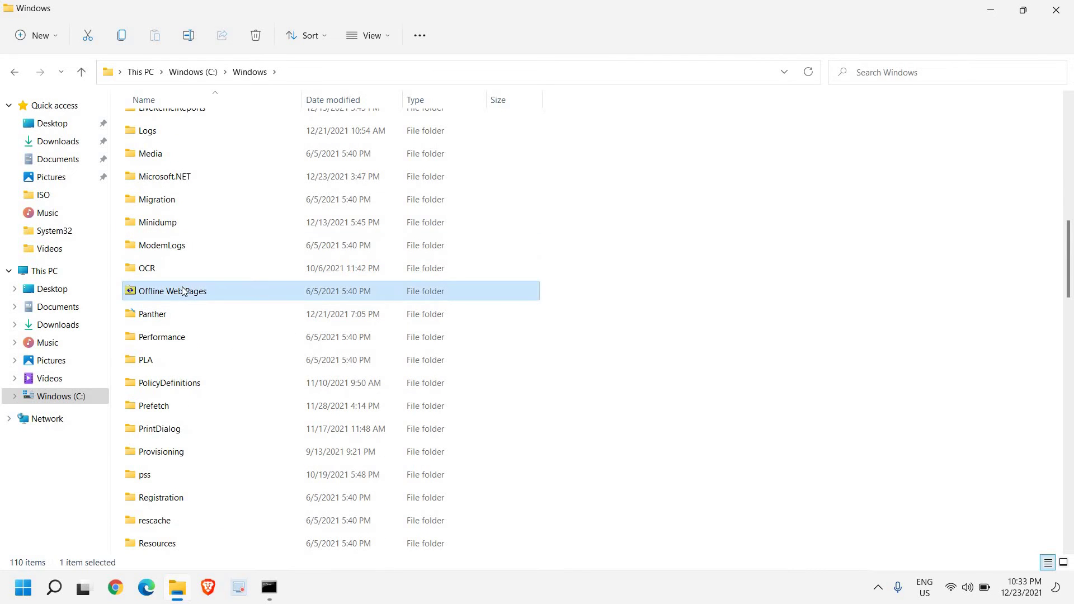
{"action": "key", "text": "s"}
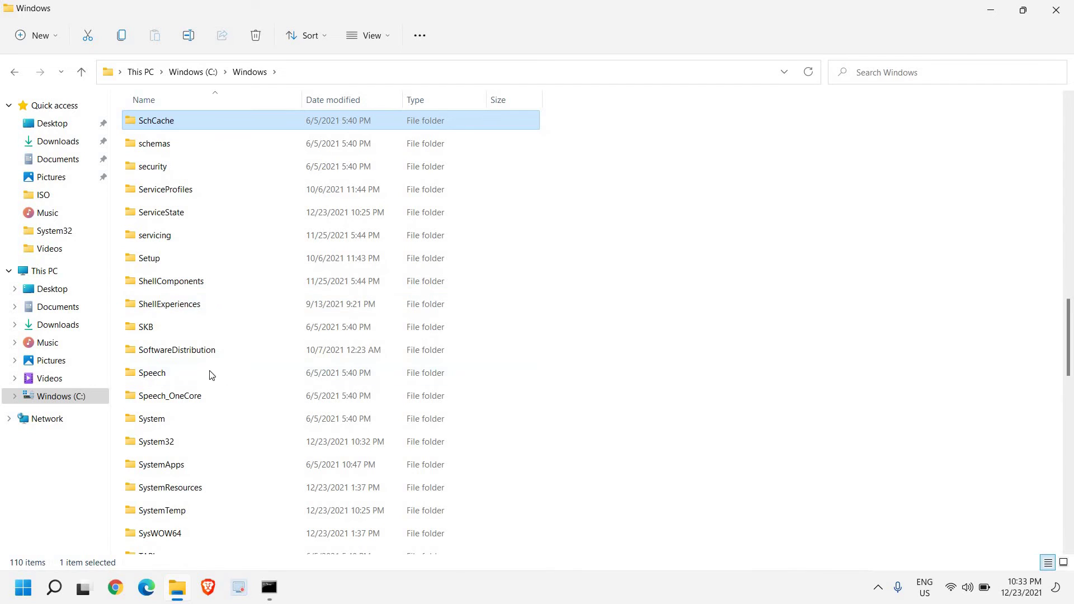
{"action": "double_click", "coordinate": [179, 356]}
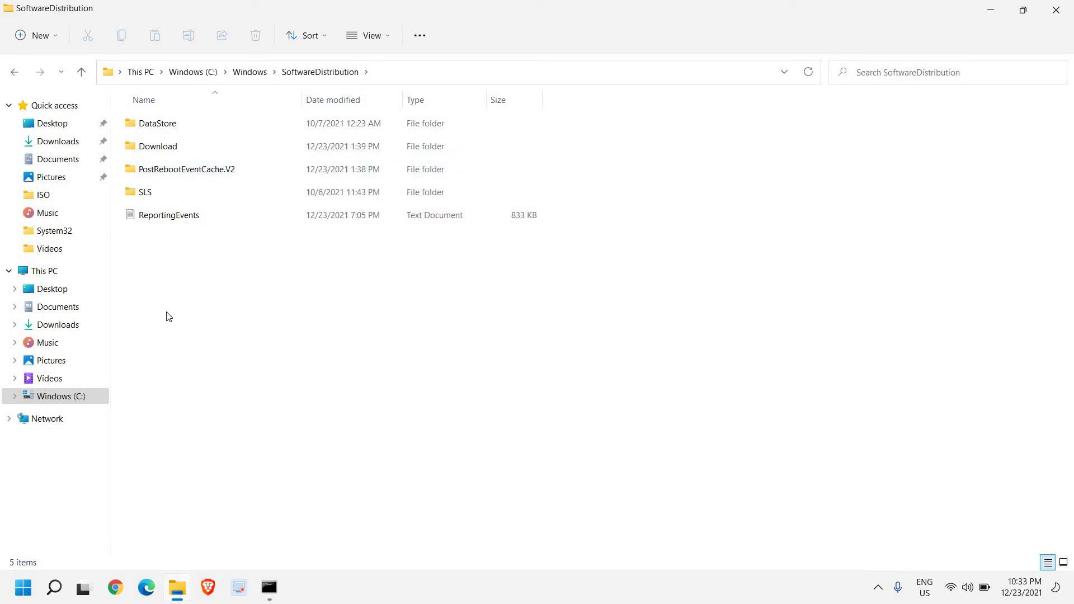
- Make a desktop folder named 'New folder', then restore the SoftwareDistribution Explorer window
{"action": "left_click", "coordinate": [991, 10]}
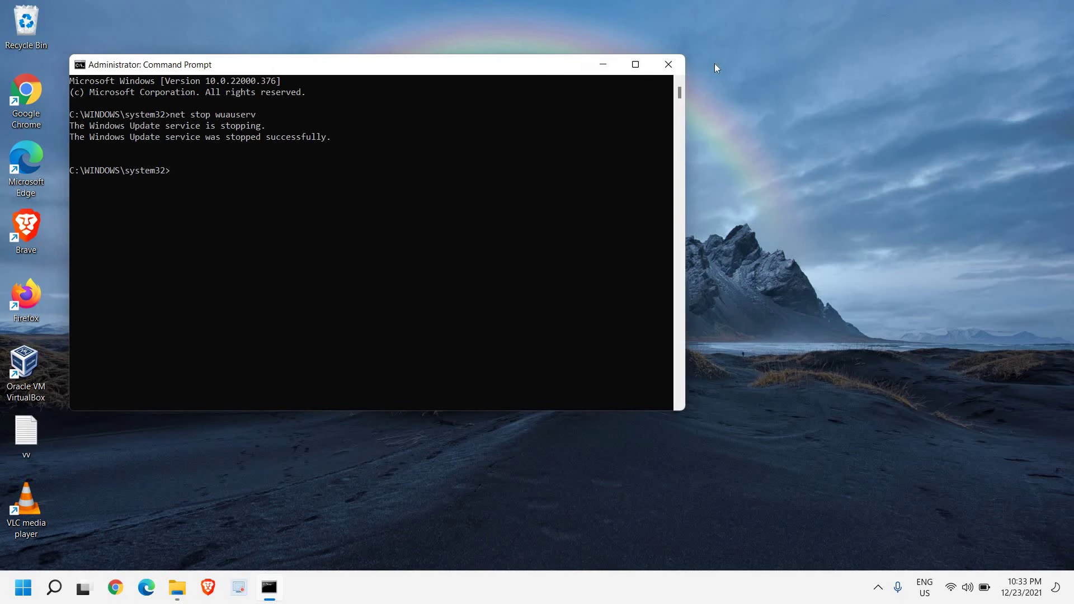
{"action": "left_click_drag", "start_coordinate": [516, 65], "coordinate": [715, 58]}
{"action": "right_click", "coordinate": [105, 66]}
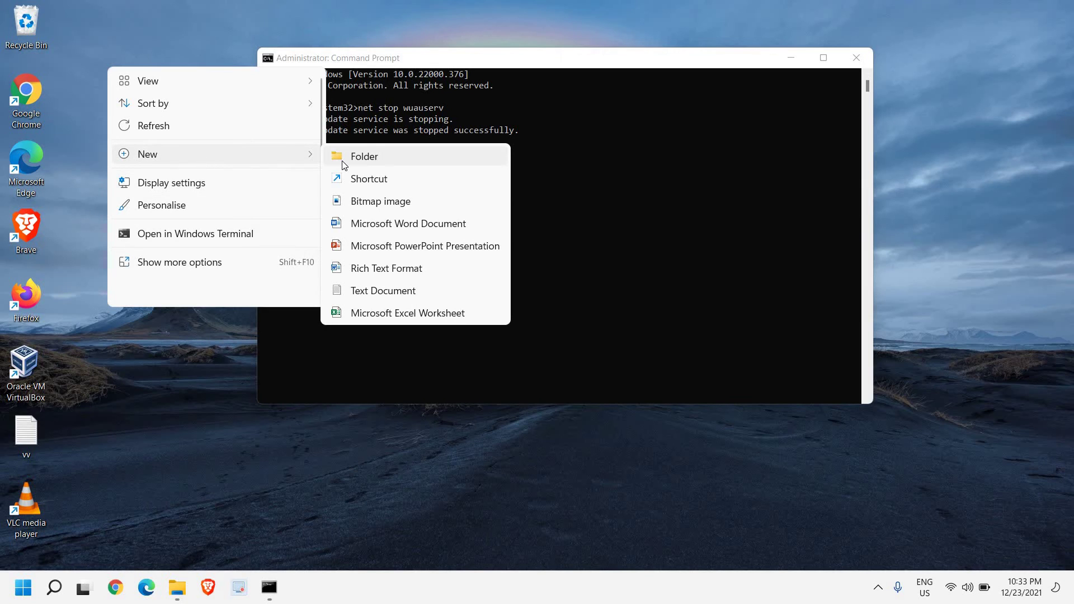
{"action": "left_click", "coordinate": [342, 160]}
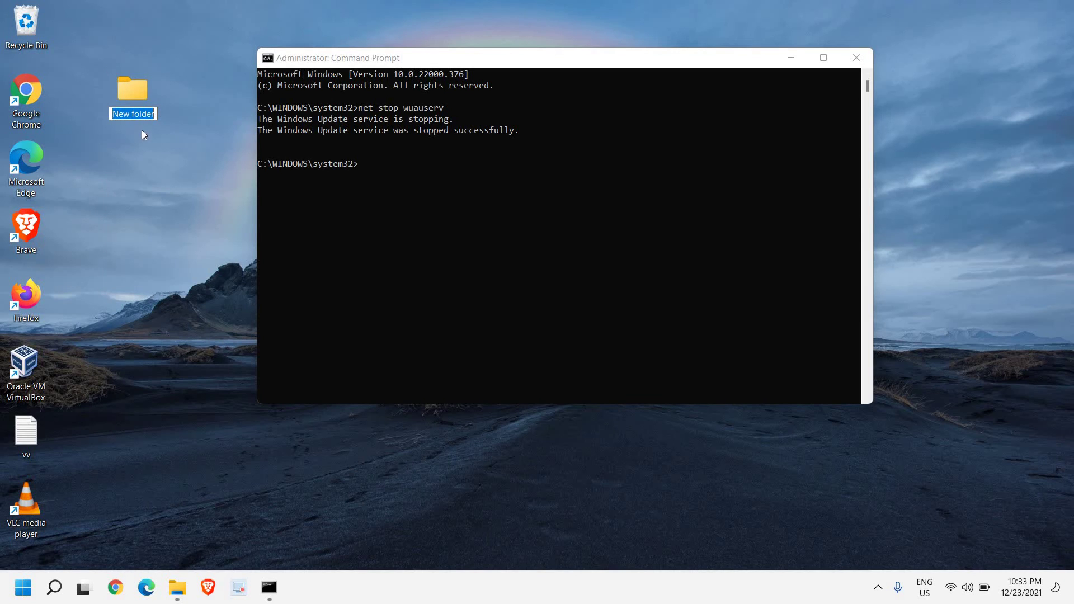
{"action": "left_click", "coordinate": [143, 136]}
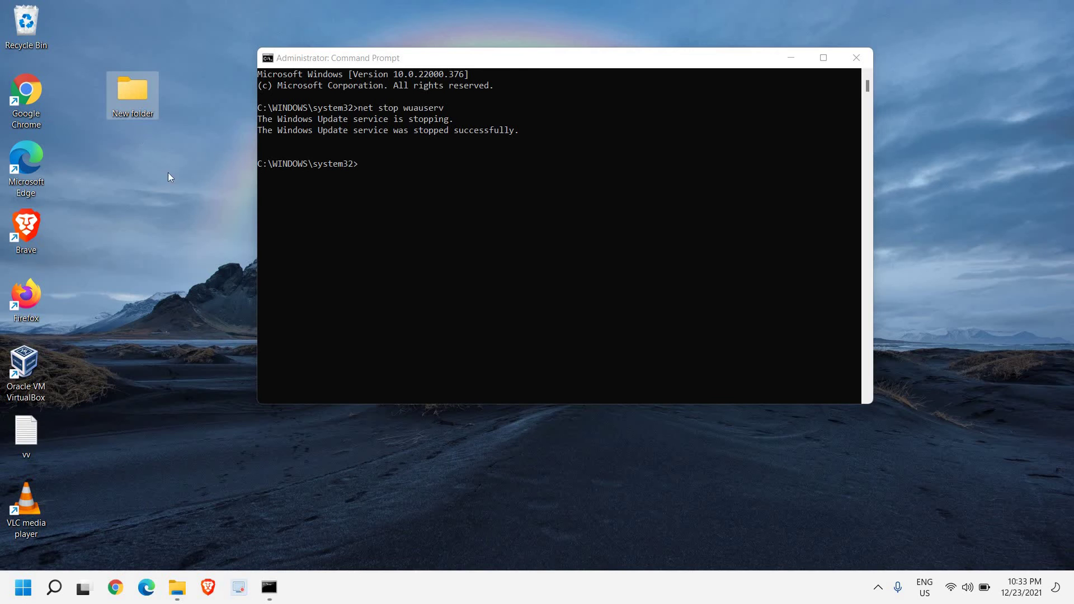
{"action": "left_click", "coordinate": [178, 589]}
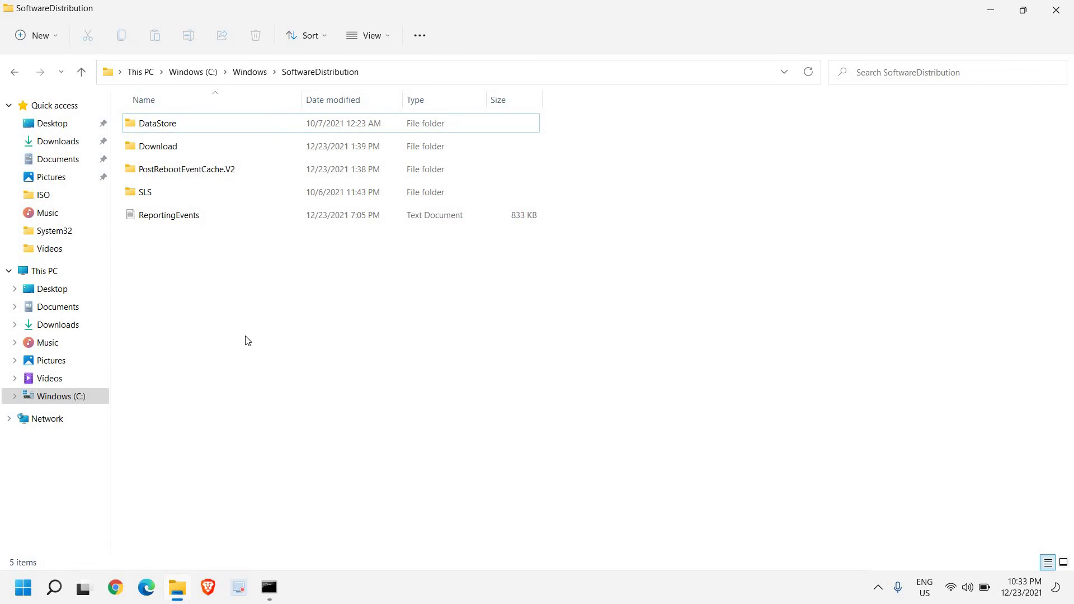
- Select all five items in SoftwareDistribution and cut them for moving
{"action": "key", "text": "ctrl+a"}
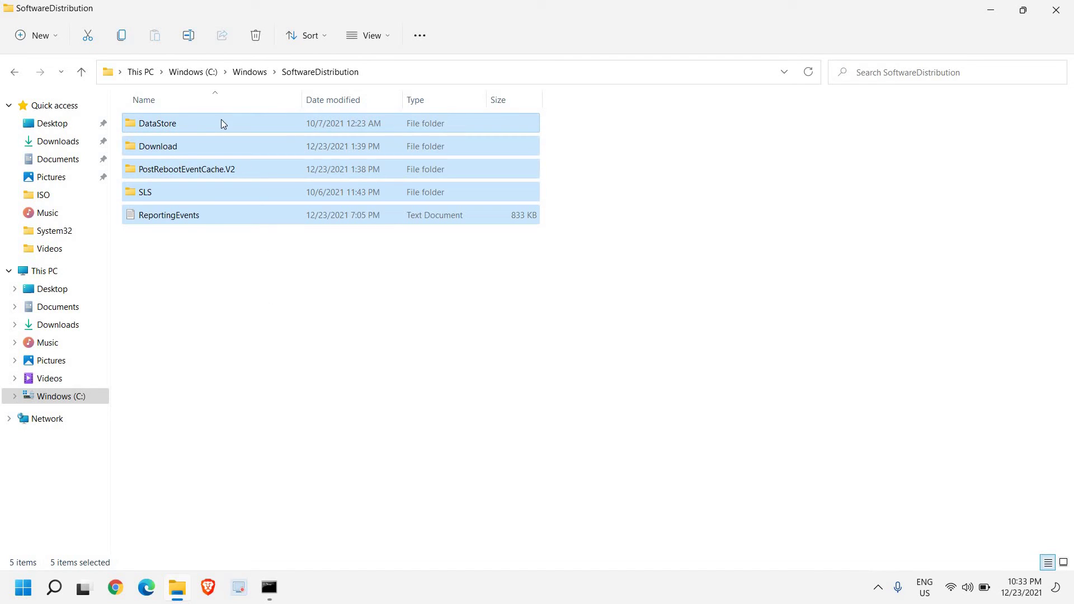
{"action": "right_click", "coordinate": [213, 130]}
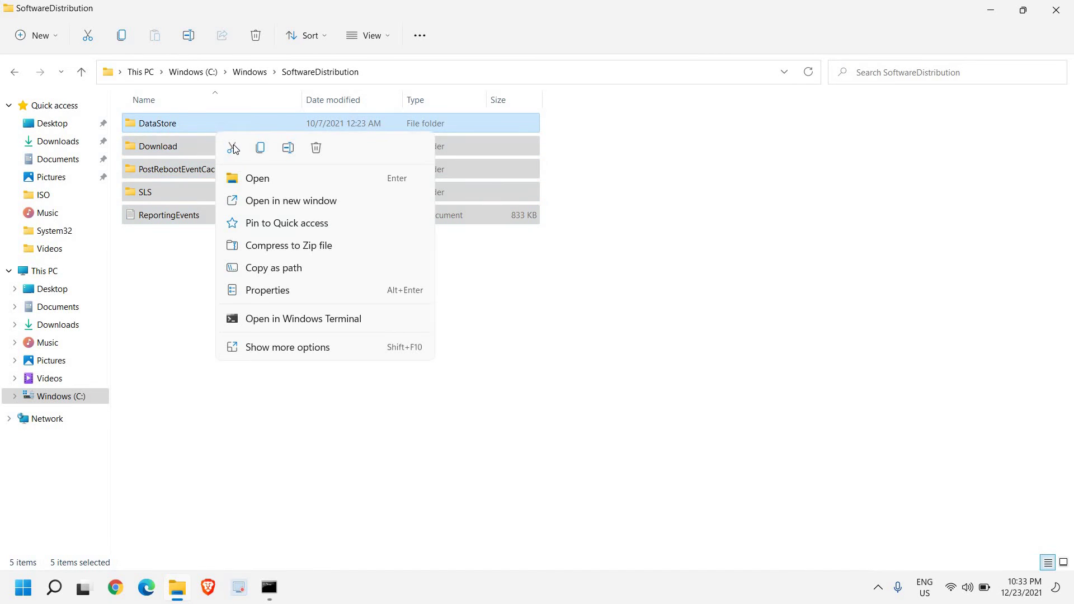
{"action": "left_click", "coordinate": [235, 148]}
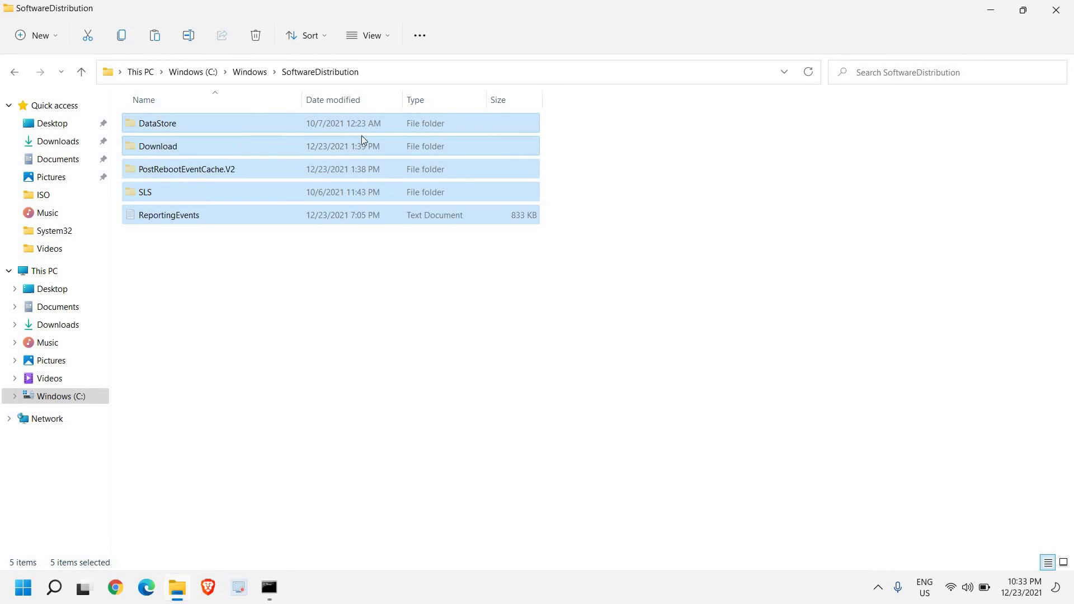
- Paste the five cut items into the desktop New folder, approving administrator permission for all items
{"action": "left_click", "coordinate": [1059, 16]}
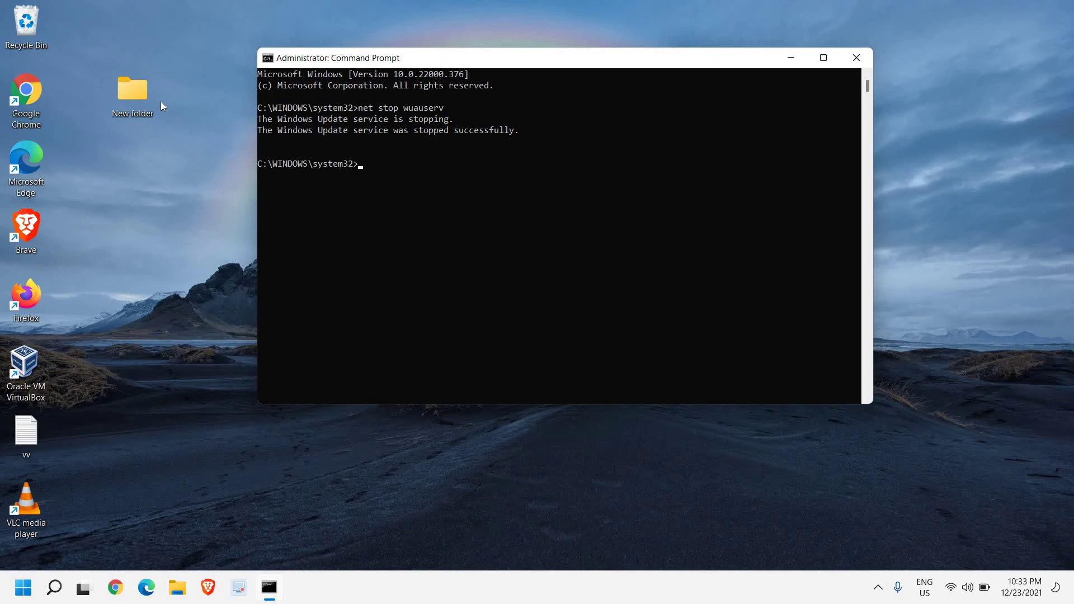
{"action": "left_click", "coordinate": [136, 98]}
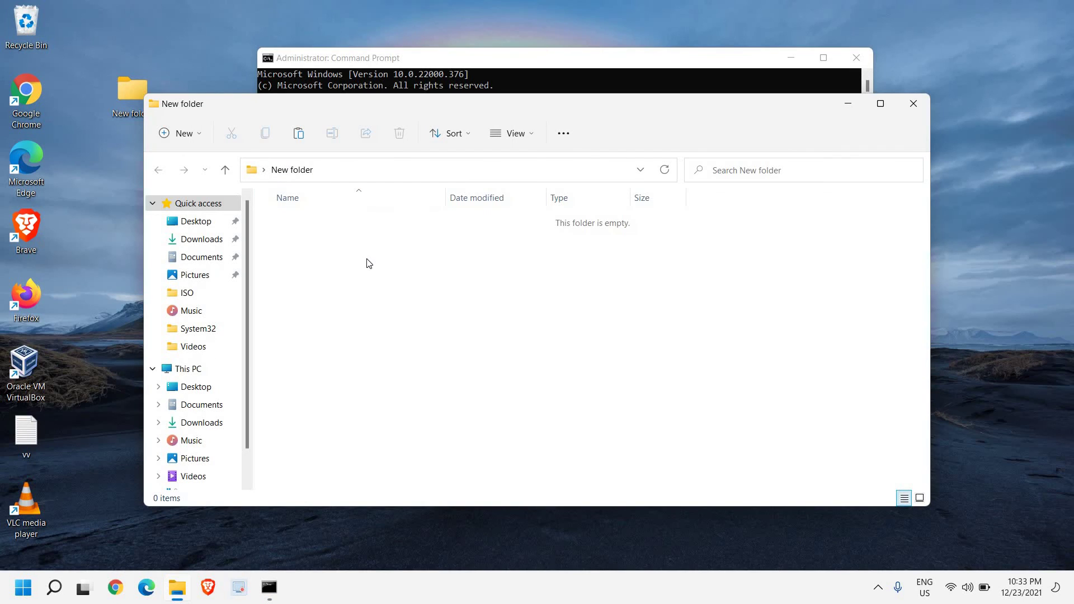
{"action": "key", "text": "ctrl+v"}
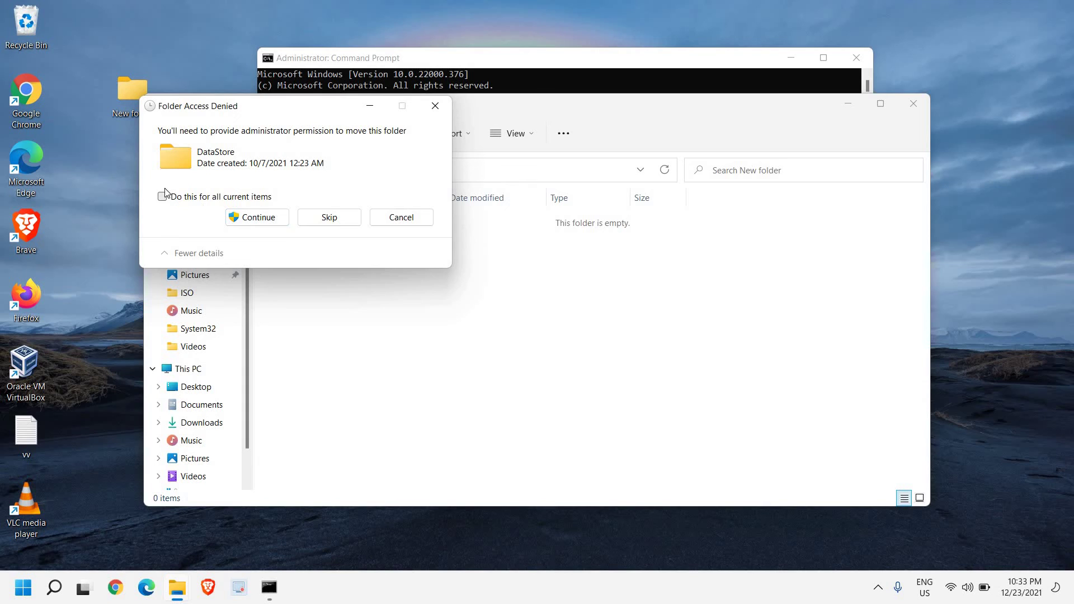
{"action": "left_click", "coordinate": [163, 198]}
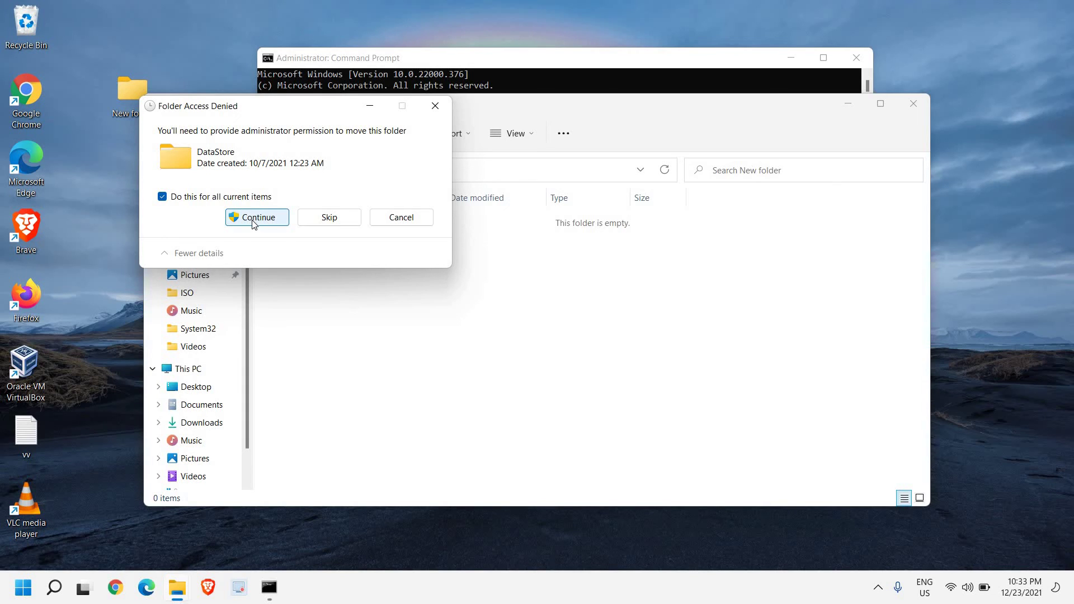
{"action": "left_click", "coordinate": [253, 220]}
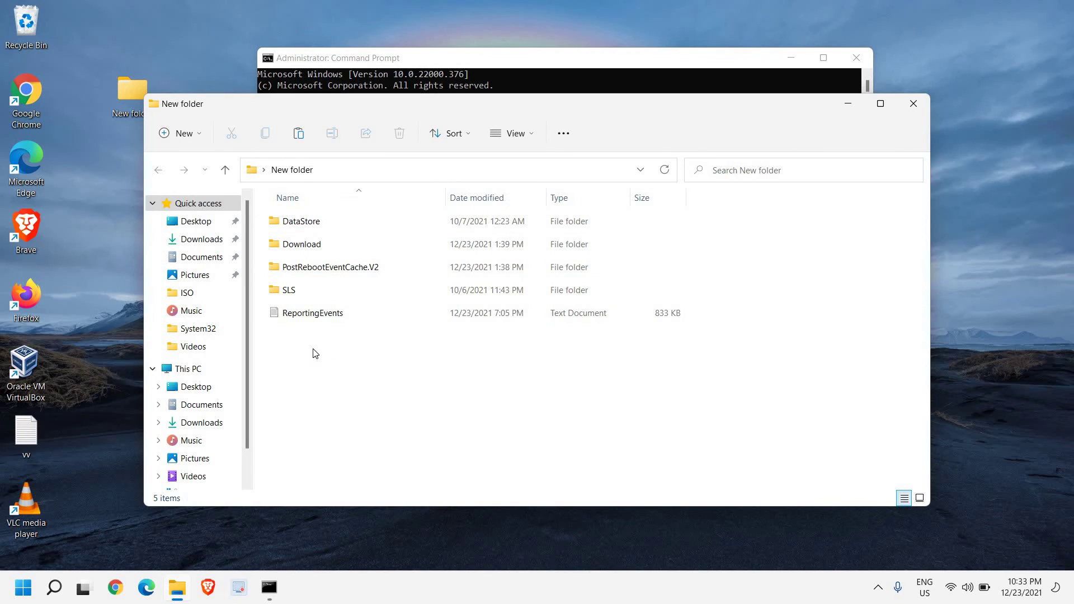
- Browse to C:\Windows\SoftwareDistribution, verify it is empty, and close the window
{"action": "left_click", "coordinate": [210, 368]}
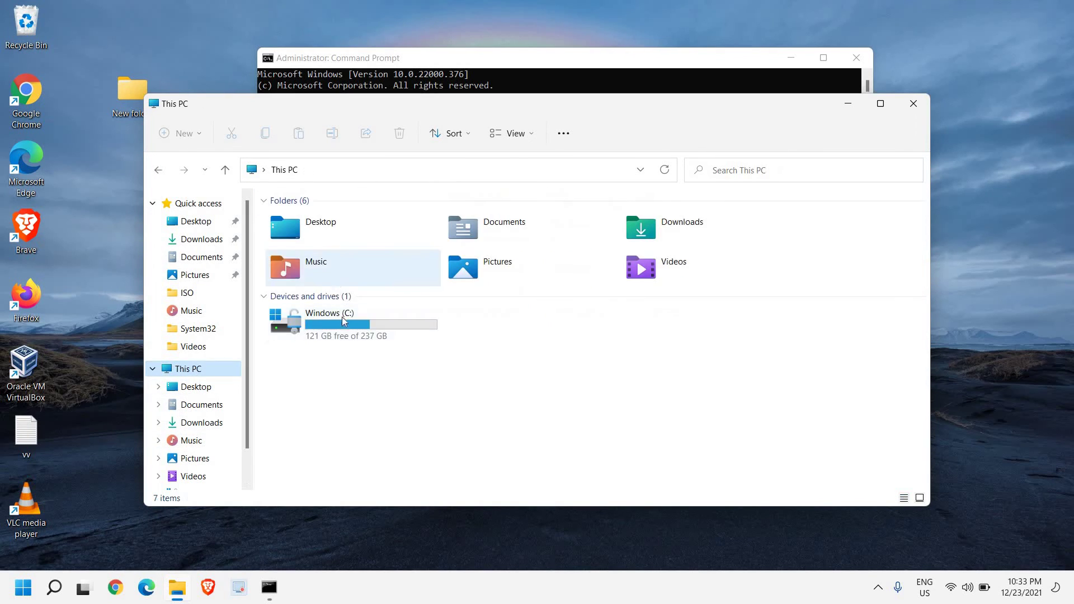
{"action": "left_click", "coordinate": [348, 330]}
{"action": "double_click", "coordinate": [349, 334]}
{"action": "double_click", "coordinate": [304, 401]}
{"action": "scroll", "coordinate": [328, 330], "scroll_direction": "down", "scroll_amount": 4}
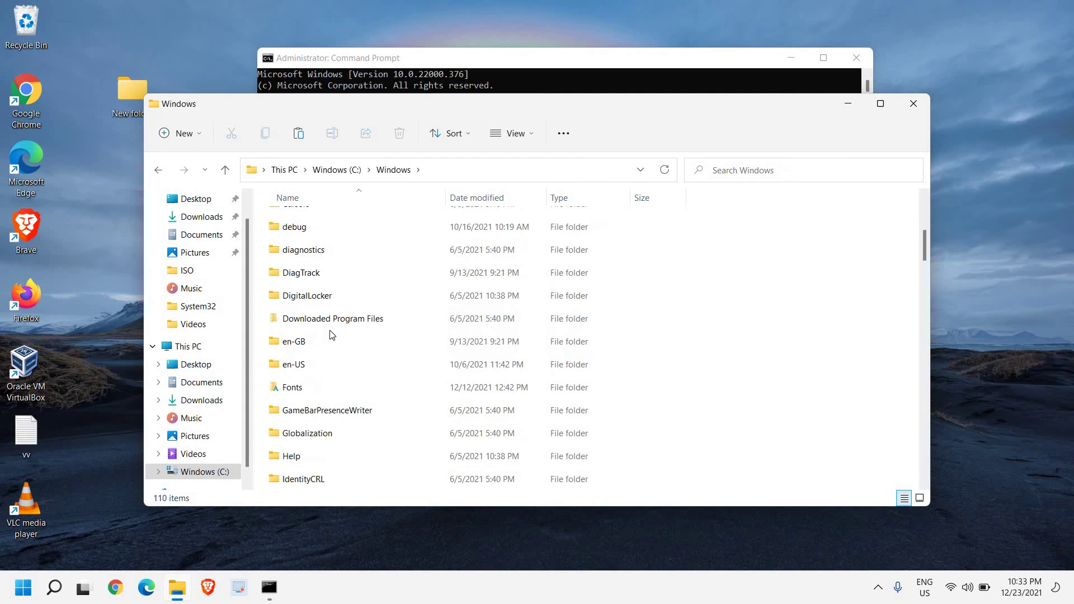
{"action": "scroll", "coordinate": [316, 351], "scroll_direction": "down", "scroll_amount": 4}
{"action": "scroll", "coordinate": [307, 360], "scroll_direction": "down", "scroll_amount": 2}
{"action": "scroll", "coordinate": [307, 360], "scroll_direction": "down", "scroll_amount": 3}
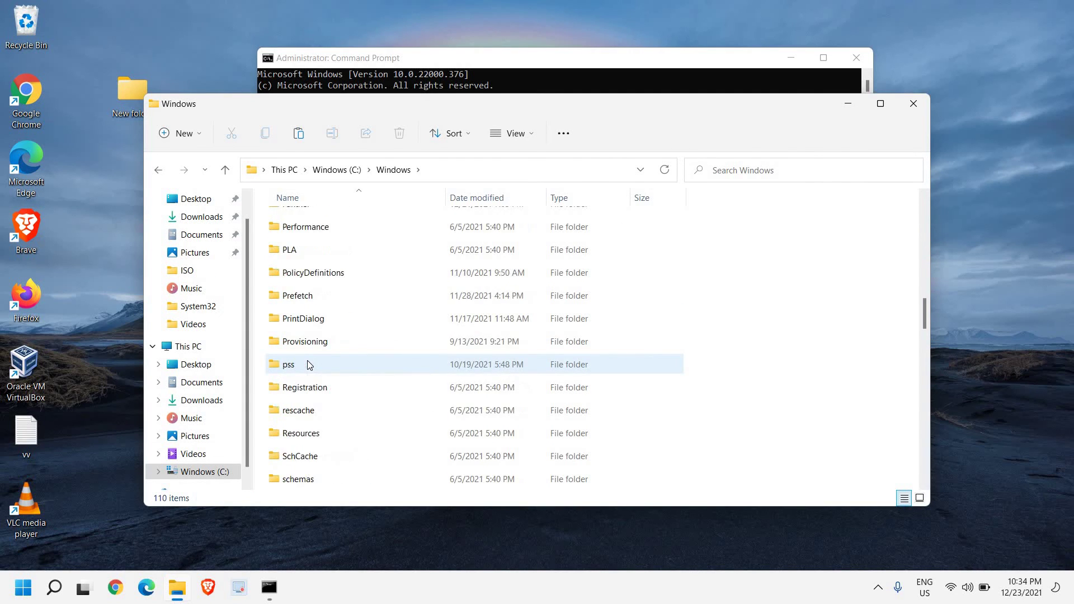
{"action": "left_click", "coordinate": [317, 455]}
{"action": "scroll", "coordinate": [318, 449], "scroll_direction": "down", "scroll_amount": 3}
{"action": "double_click", "coordinate": [317, 449]}
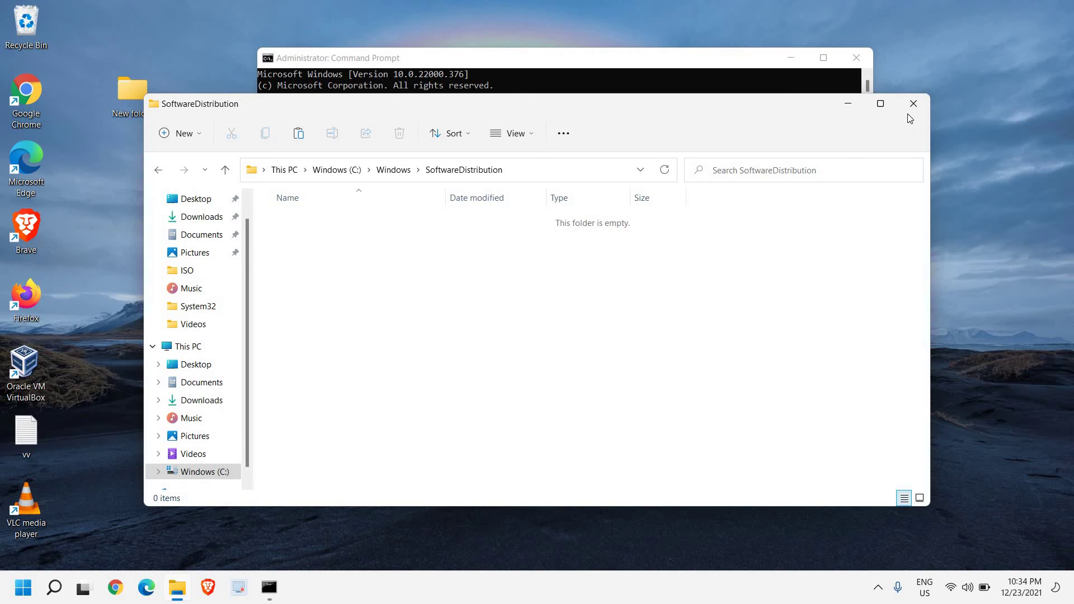
{"action": "key", "text": "alt+F4"}
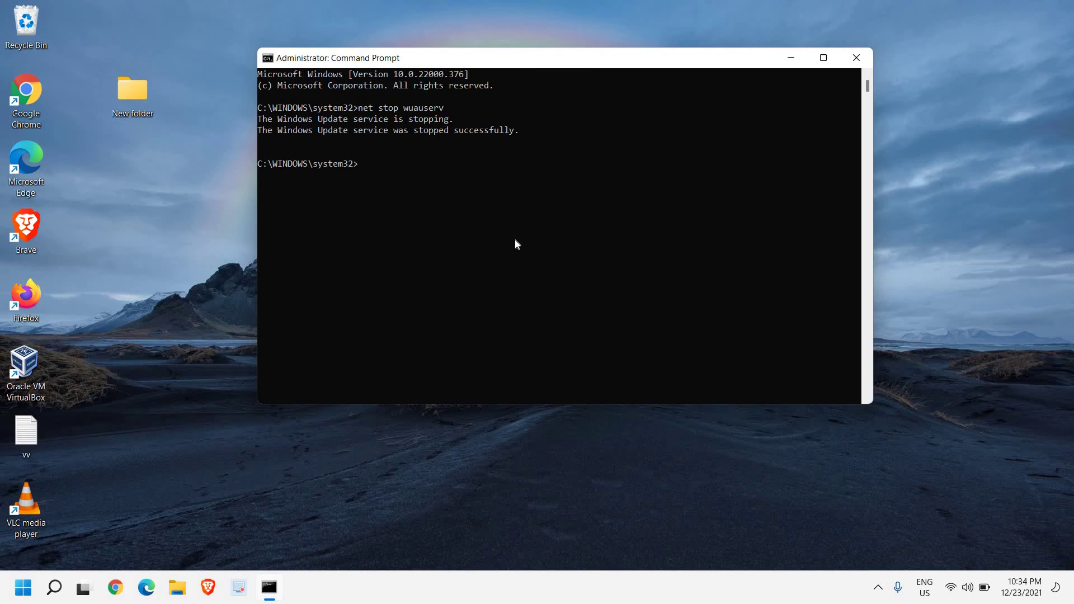
{"action": "type", "text": "net"}
{"action": "type", "text": " start"}
{"action": "type", "text": " wu"}
{"action": "type", "text": "ause"}
{"action": "type", "text": "rv"}
- Run net start wuauserv to bring the Windows Update service back up
{"action": "key", "text": "Return"}
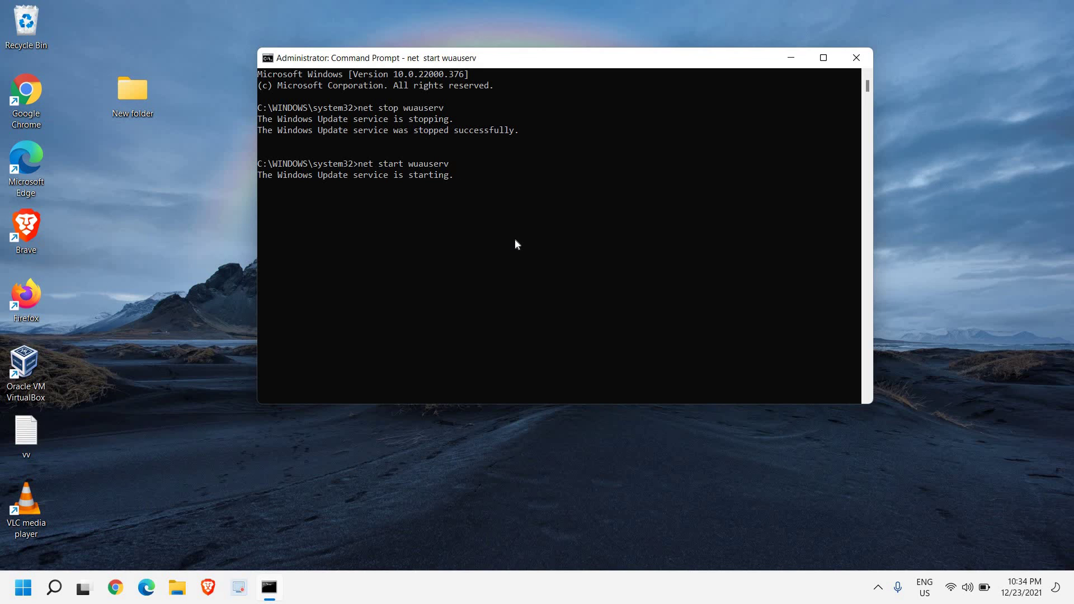